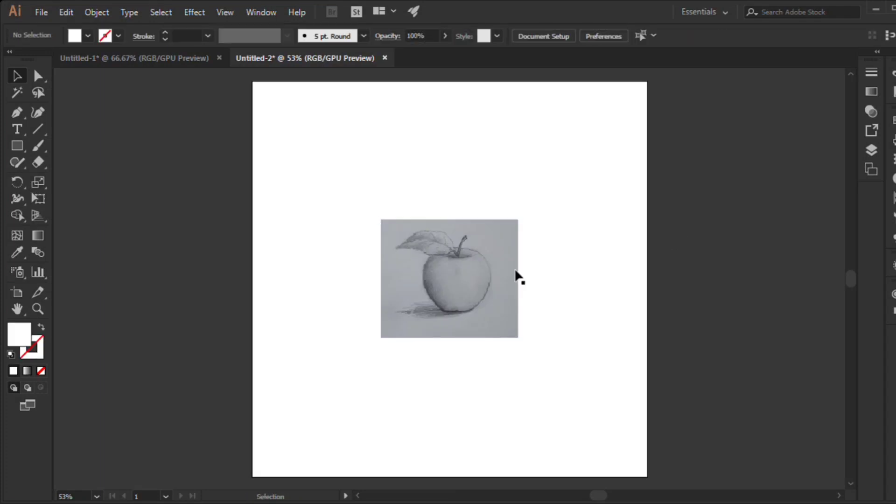
# Stretch the placed apple sketch across the full artboard width, then zoom to 100% for tracing
pyautogui.click(516, 272)
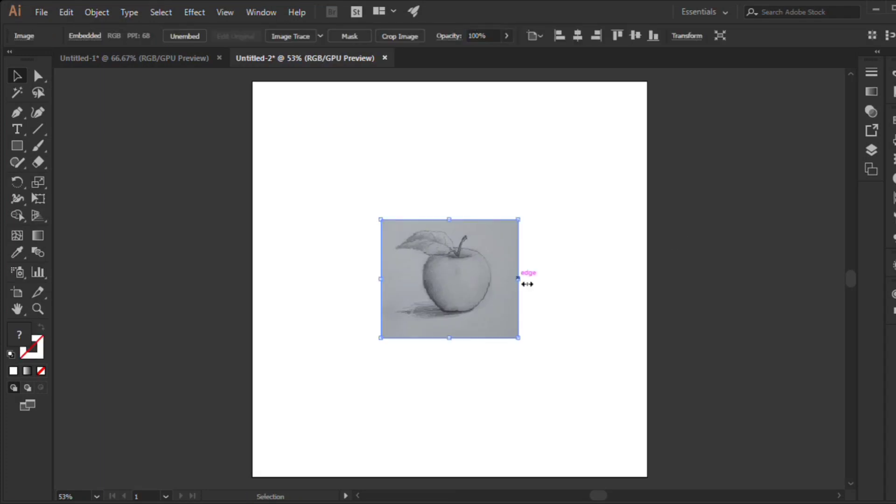
pyautogui.moveTo(517, 279); pyautogui.dragTo(648, 299)
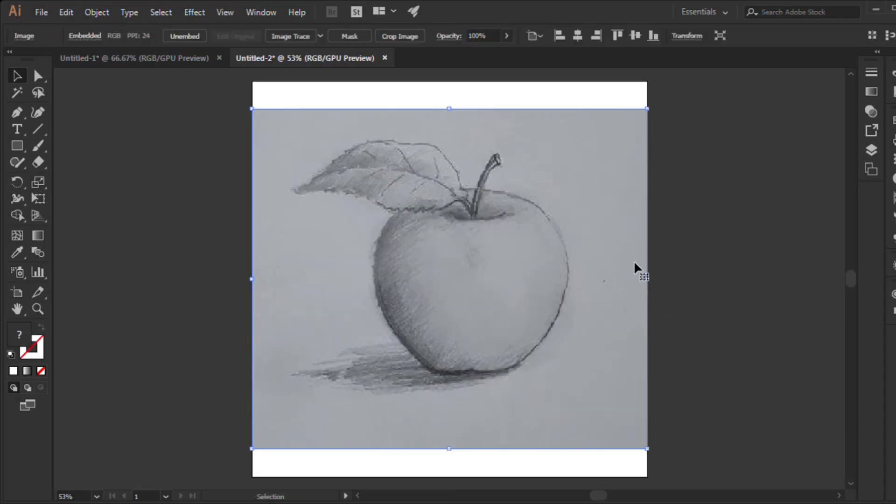
pyautogui.hotkey('ctrl', '2')
pyautogui.hotkey('ctrl', '+')
pyautogui.press('p')
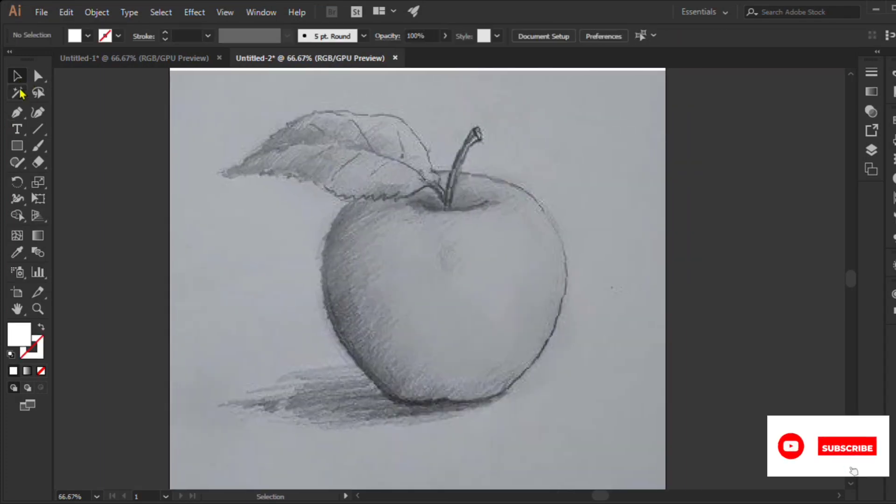
pyautogui.hotkey('ctrl', '+')
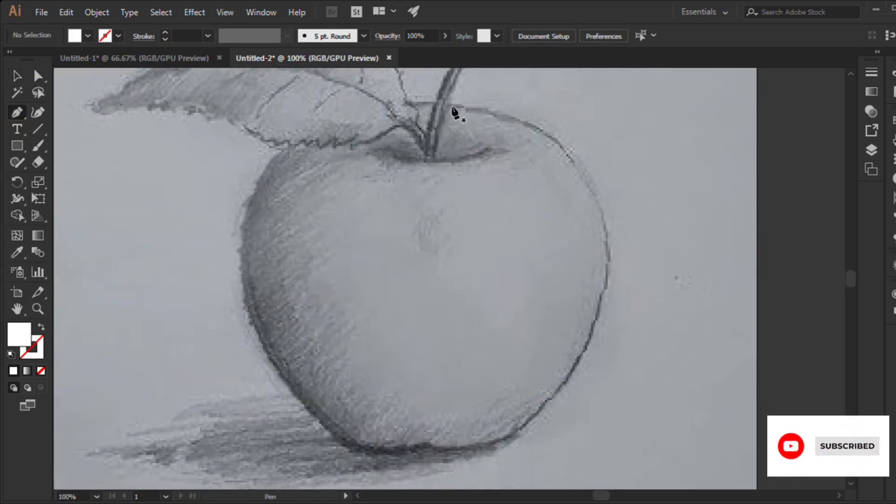
# Trace a closed straight-segment Pen path around the apple body's edge
pyautogui.click(412, 103)
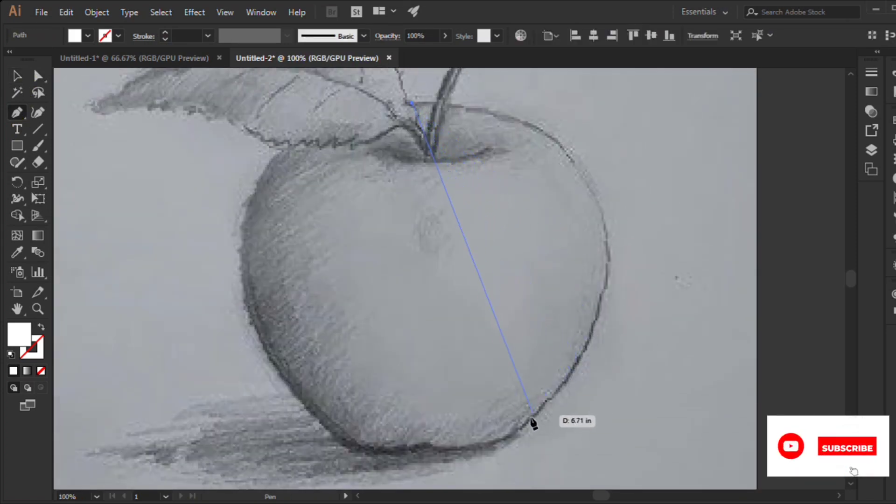
pyautogui.click(563, 386)
pyautogui.scroll(-1, 564, 387)
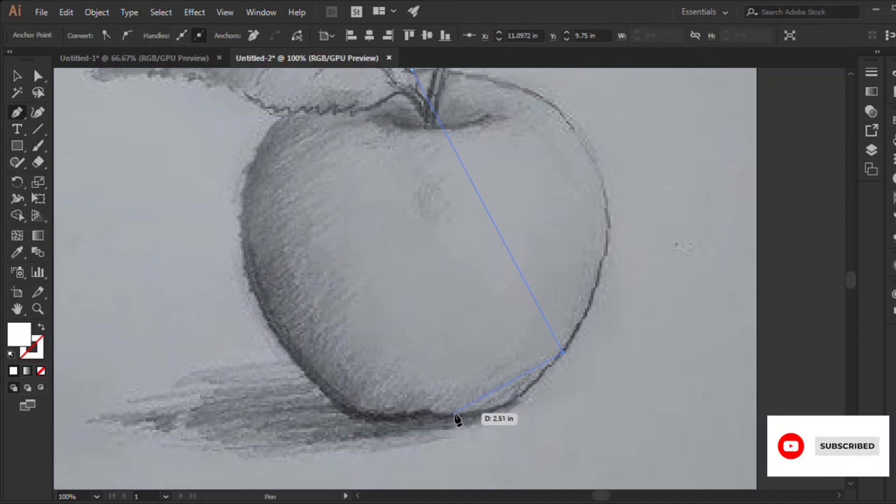
pyautogui.click(474, 413)
pyautogui.click(428, 409)
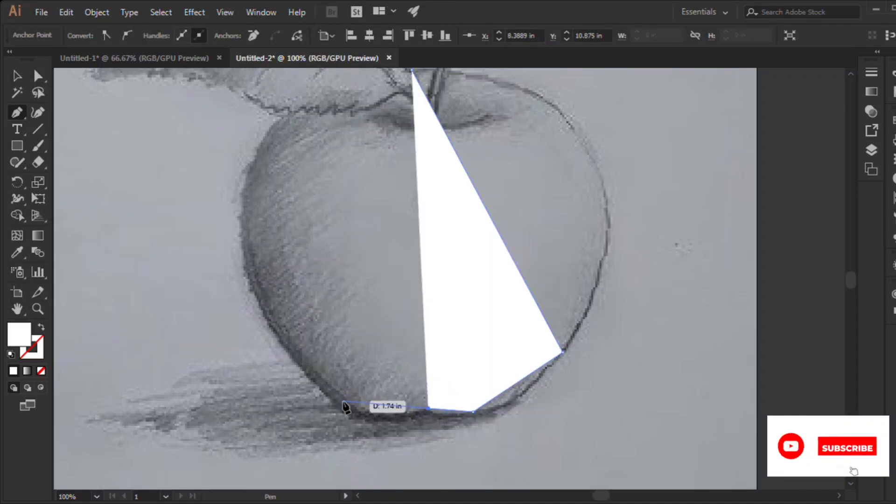
pyautogui.click(341, 403)
pyautogui.click(285, 118)
pyautogui.scroll(2, 285, 118)
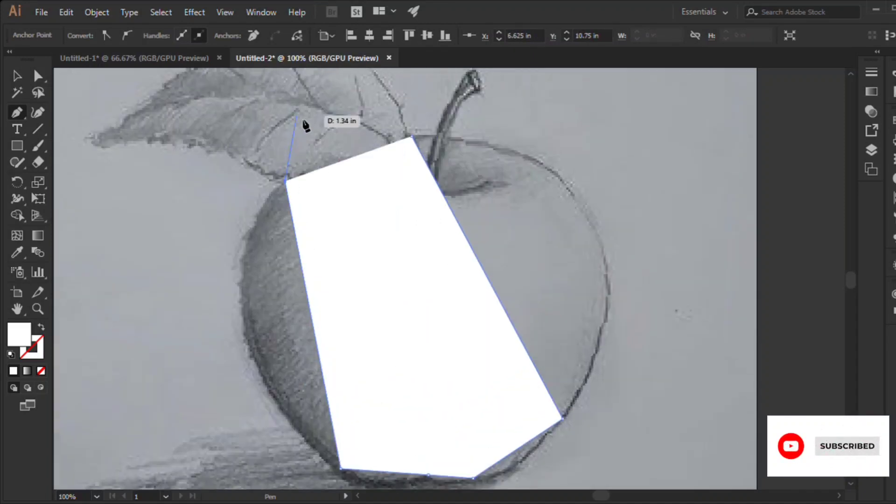
pyautogui.click(41, 326)
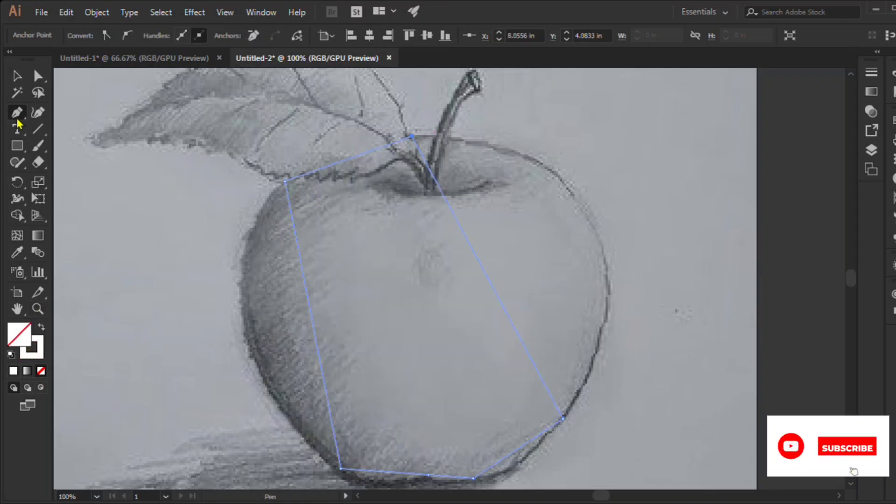
# Make the outline white-stroked with no fill and curve its right and lower-right sides
pyautogui.press('v')
pyautogui.click(39, 115)
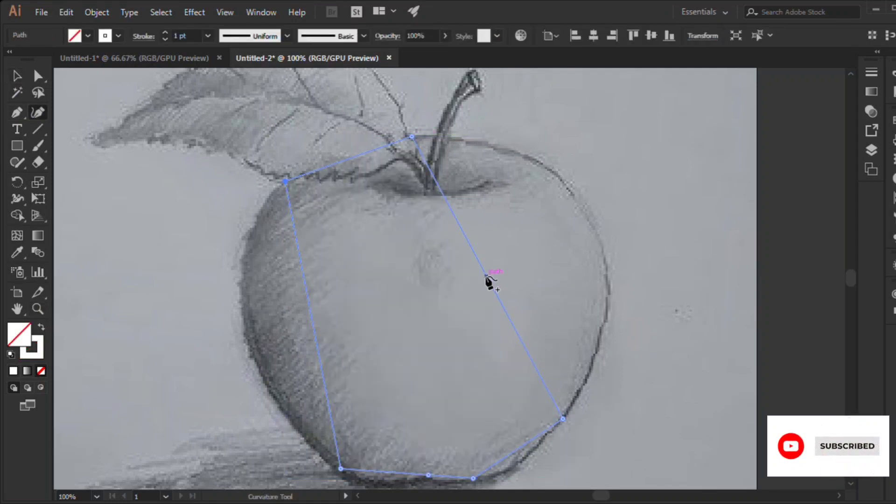
pyautogui.moveTo(485, 271); pyautogui.dragTo(564, 232)
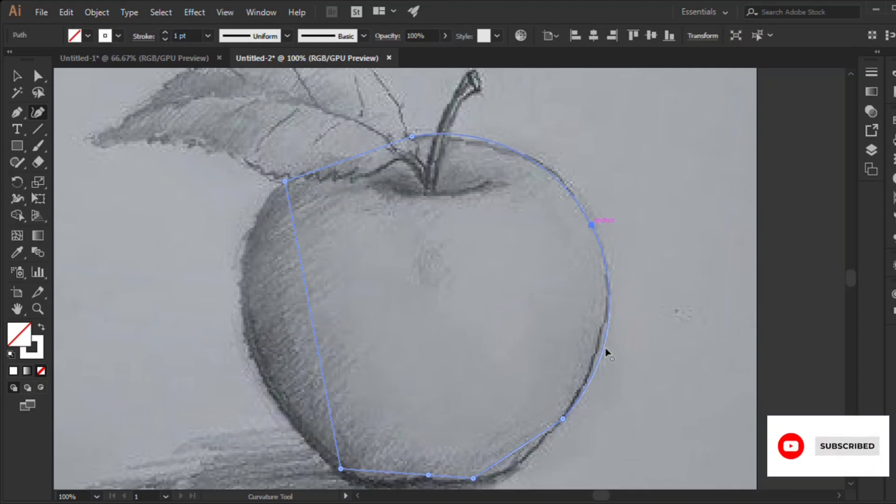
pyautogui.keyDown('alt'); pyautogui.scroll(3, 592, 336); pyautogui.keyUp('alt')
pyautogui.moveTo(469, 347); pyautogui.dragTo(456, 372)
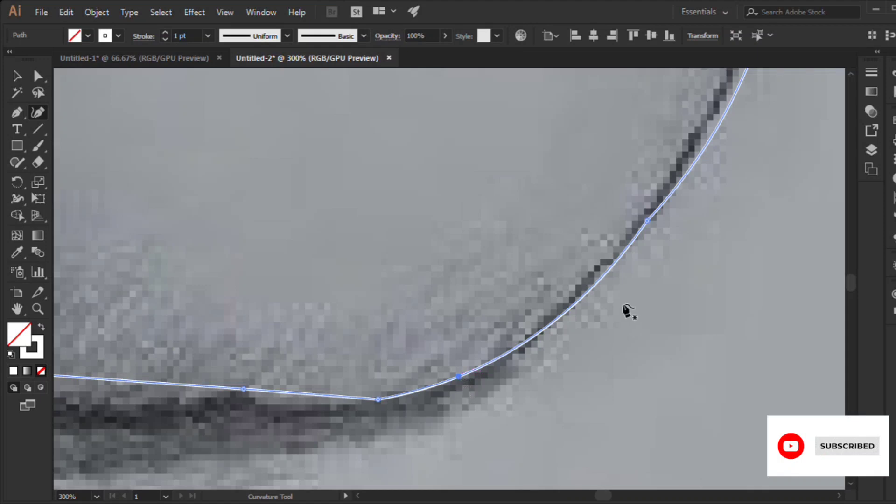
pyautogui.keyDown('alt'); pyautogui.scroll(-2, 672, 205); pyautogui.keyUp('alt')
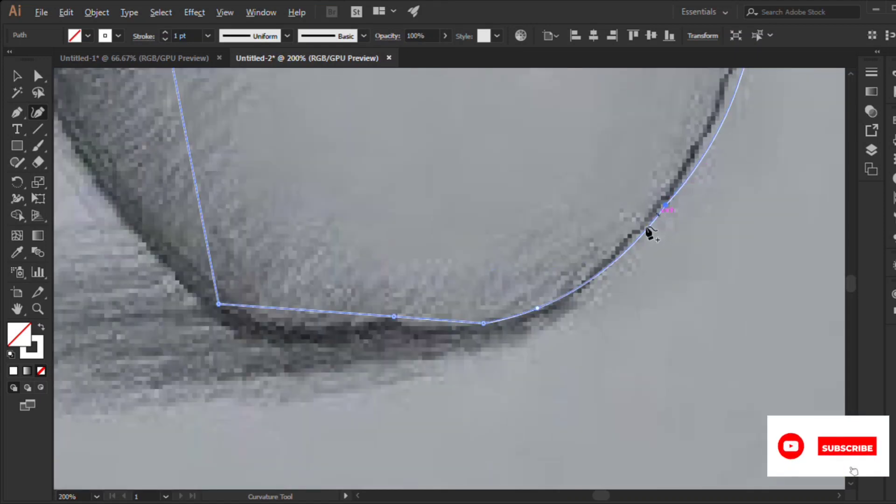
pyautogui.keyDown('alt'); pyautogui.scroll(1, 412, 326); pyautogui.keyUp('alt')
pyautogui.moveTo(376, 312); pyautogui.dragTo(371, 329)
pyautogui.press('Delete')
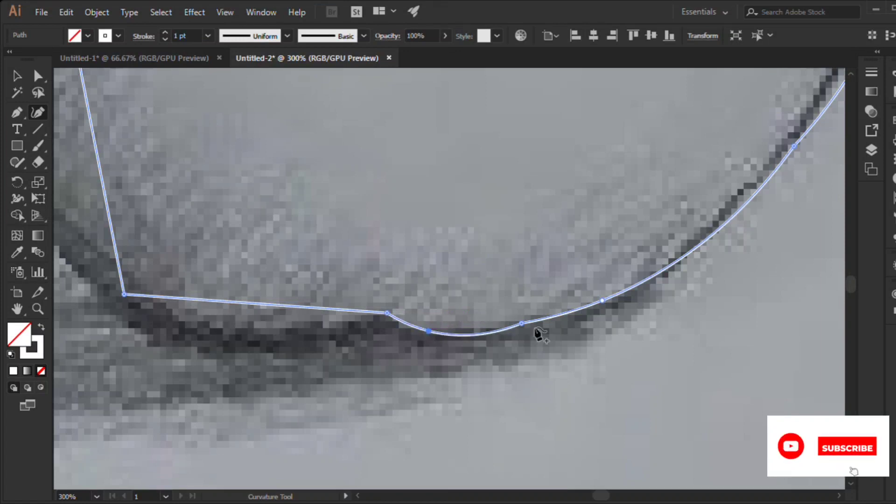
# Bend the outline's bottom and left side to follow the apple's edge
pyautogui.moveTo(521, 323); pyautogui.dragTo(526, 334)
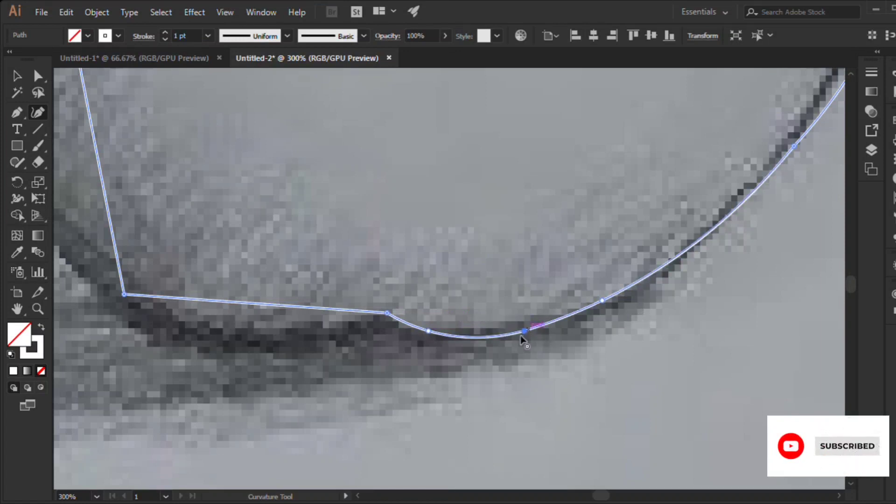
pyautogui.hscroll(-2, 326, 311)
pyautogui.moveTo(321, 337); pyautogui.dragTo(318, 344)
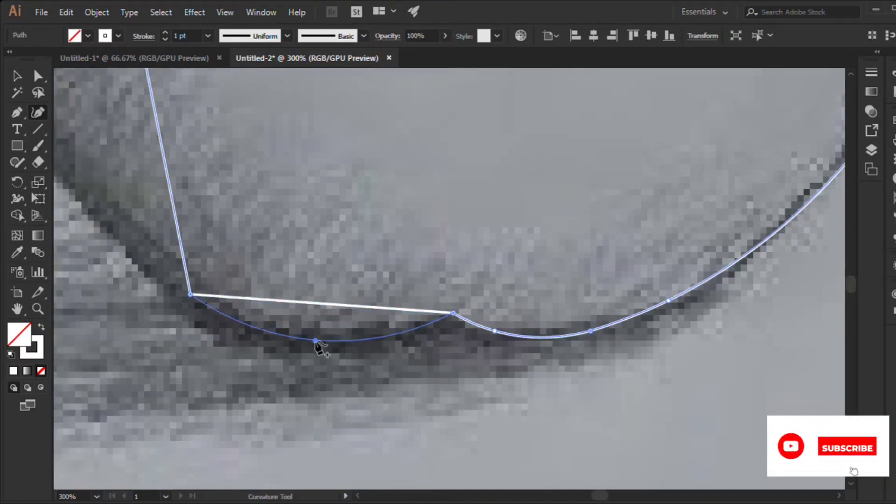
pyautogui.keyDown('alt'); pyautogui.scroll(-2, 318, 348); pyautogui.keyUp('alt')
pyautogui.keyDown('alt'); pyautogui.scroll(-3, 296, 336); pyautogui.keyUp('alt')
pyautogui.scroll(2, 259, 211)
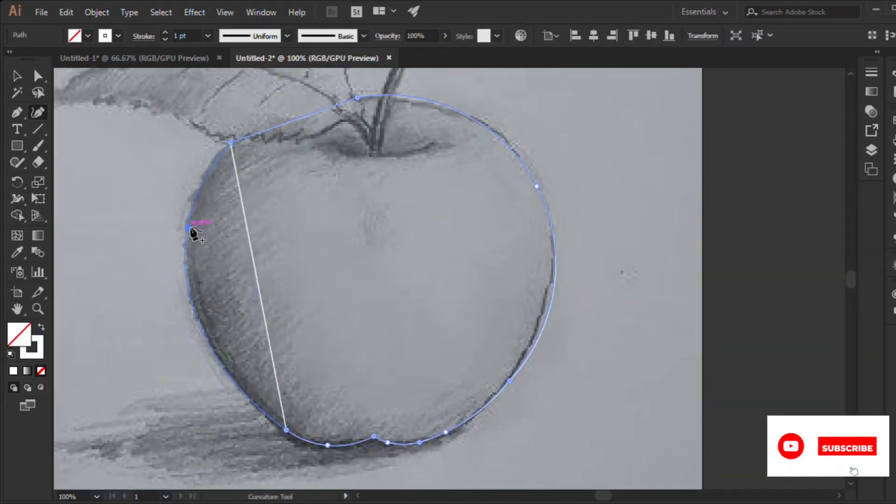
pyautogui.click(188, 227)
pyautogui.press('v')
pyautogui.scroll(2, 392, 217)
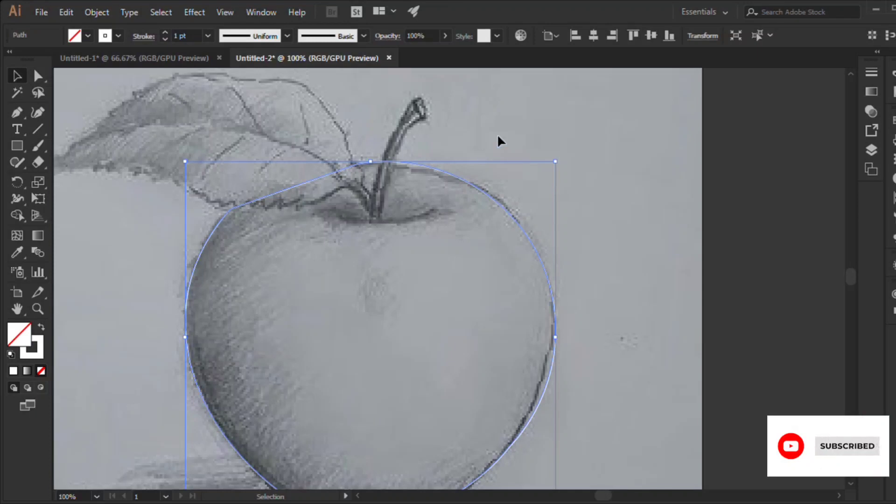
# Draw the stem as a four-anchor path from its base up to its tip
pyautogui.click(420, 166)
pyautogui.press('p')
pyautogui.scroll(2, 376, 170)
pyautogui.keyDown('alt'); pyautogui.scroll(2, 387, 233); pyautogui.keyUp('alt')
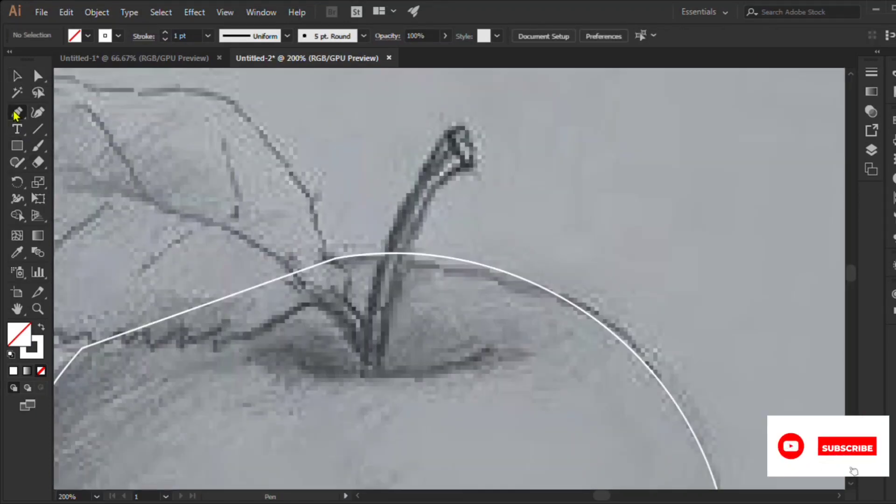
pyautogui.click(380, 373)
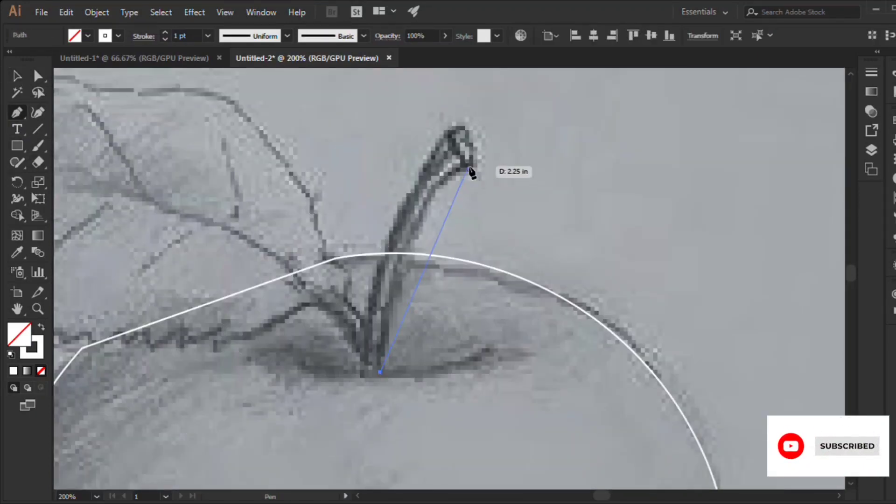
pyautogui.click(468, 166)
pyautogui.click(449, 129)
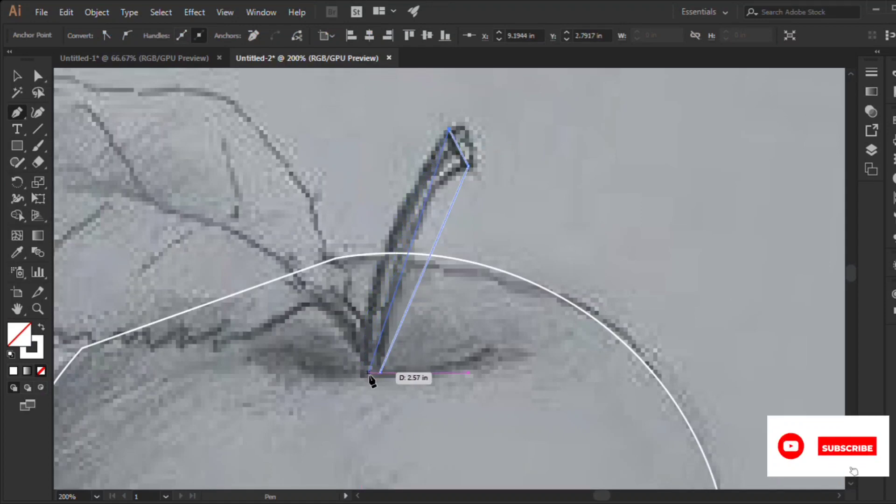
pyautogui.click(369, 372)
pyautogui.scroll(3, 371, 380)
pyautogui.scroll(-4, 379, 366)
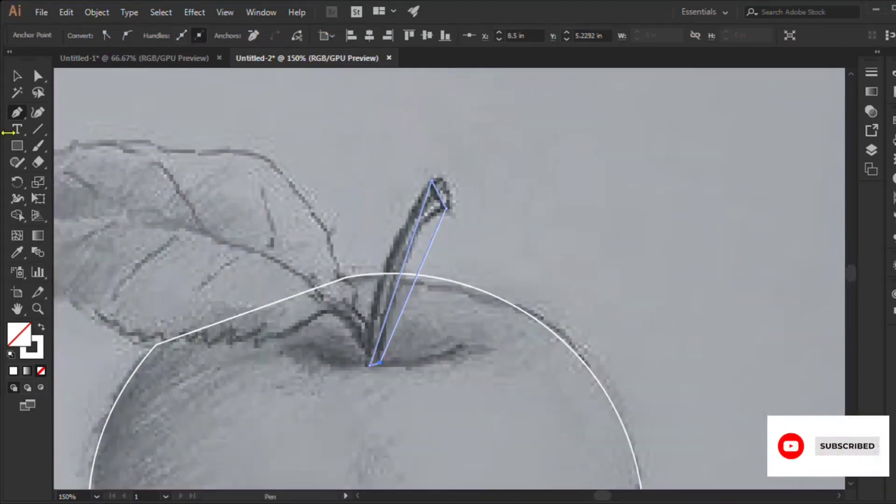
# Curve the stem outline's left and right edges to match the sketch
pyautogui.click(38, 112)
pyautogui.scroll(2, 448, 206)
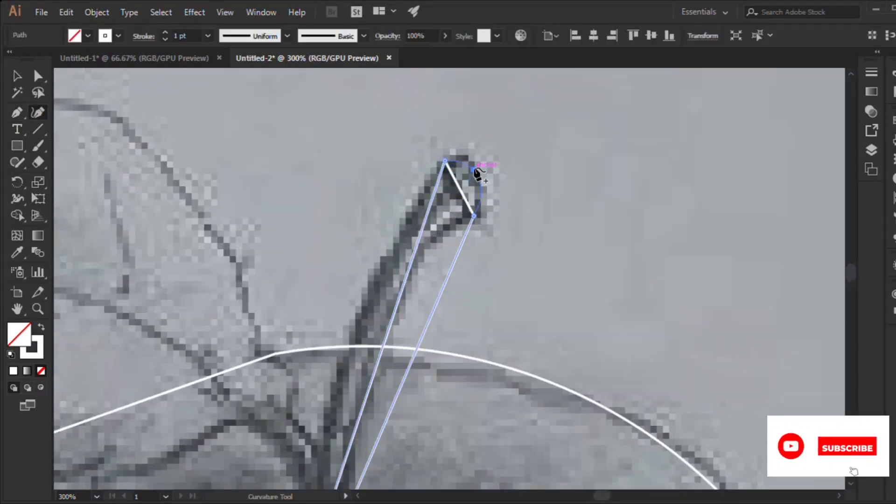
pyautogui.scroll(-1, 400, 275)
pyautogui.click(380, 286)
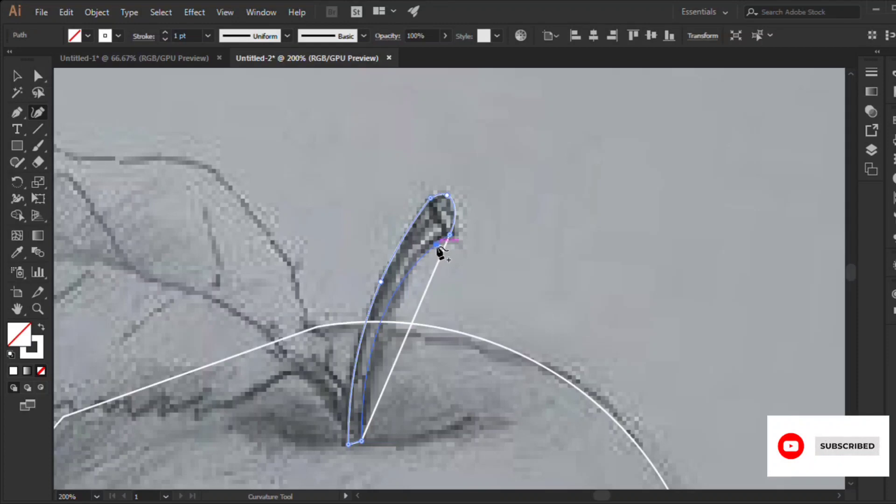
pyautogui.click(437, 245)
# Draw a curved crescent path around the hollow at the stem's base
pyautogui.press('v')
pyautogui.click(539, 228)
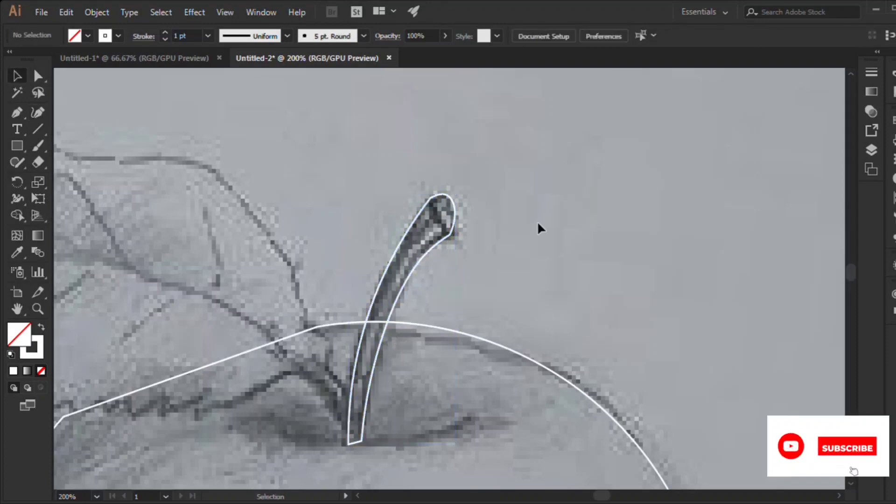
pyautogui.scroll(-2, 539, 229)
pyautogui.press('p')
pyautogui.scroll(1, 414, 272)
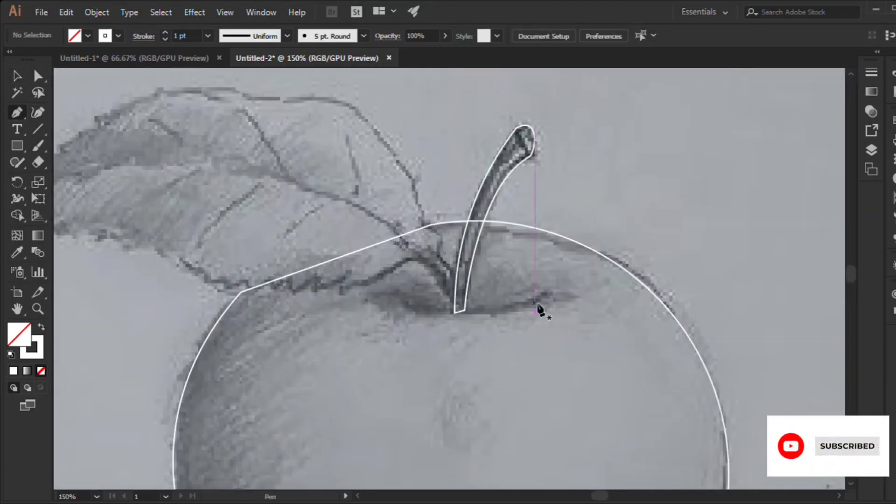
pyautogui.click(550, 292)
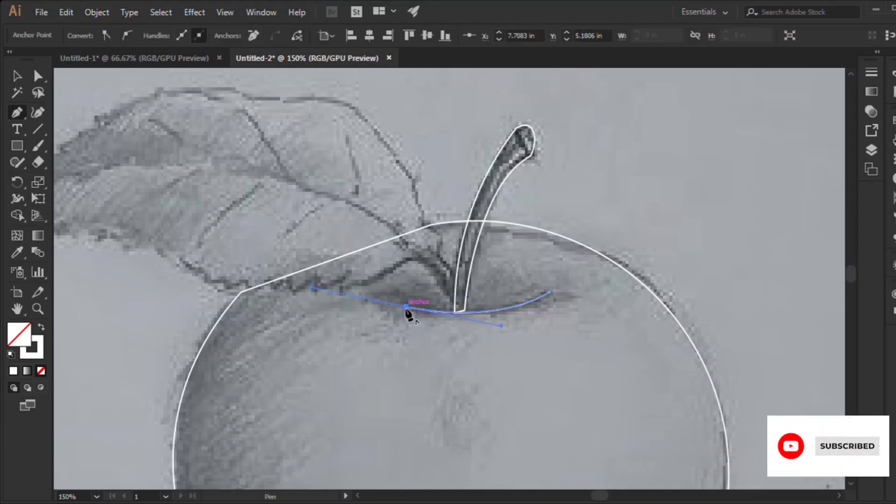
pyautogui.scroll(2, 406, 314)
pyautogui.moveTo(343, 307); pyautogui.dragTo(349, 313)
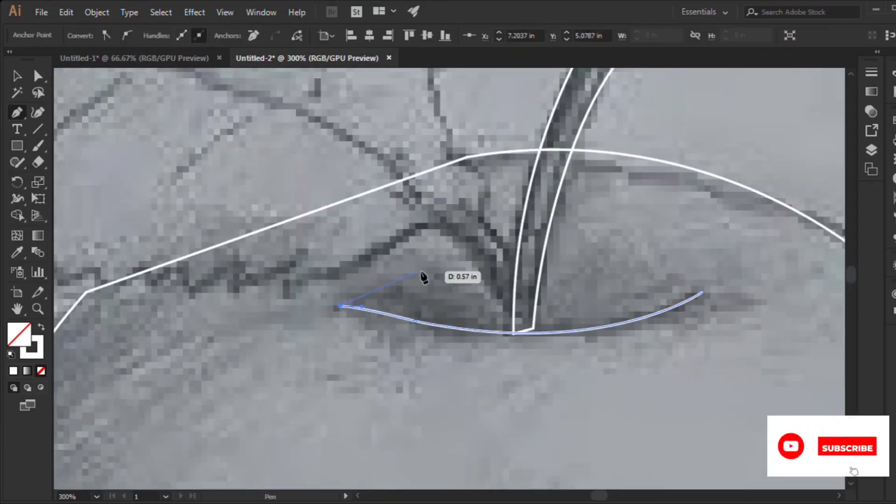
pyautogui.moveTo(450, 269); pyautogui.dragTo(474, 286)
pyautogui.click(537, 328)
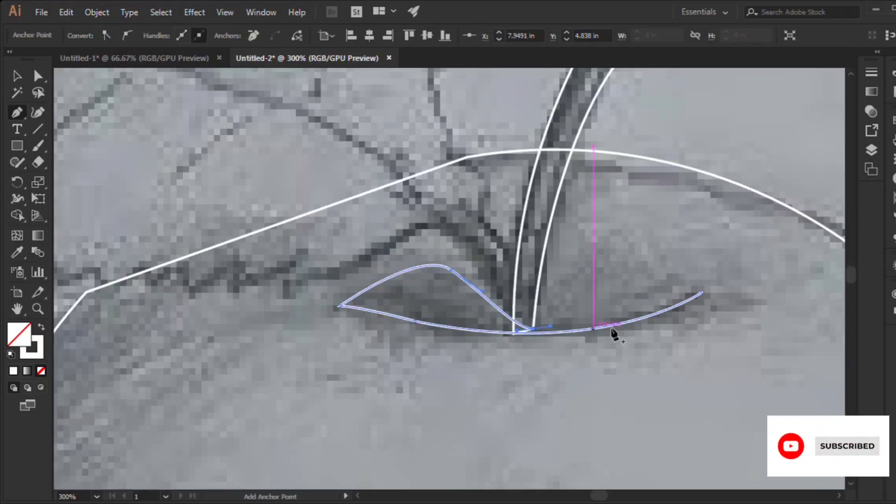
pyautogui.moveTo(702, 292); pyautogui.dragTo(733, 283)
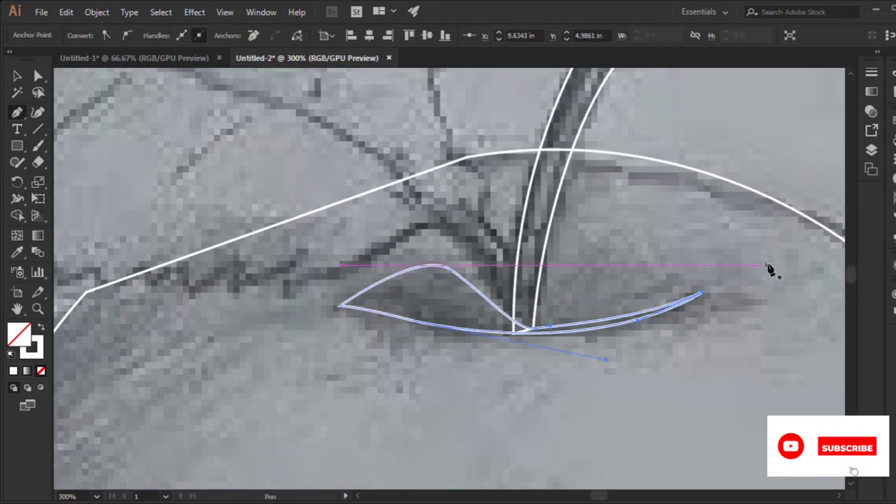
# Deselect the finished crescent and zoom out to view the whole apple
pyautogui.press('v')
pyautogui.click(640, 240)
pyautogui.hotkey('ctrl', '-')
pyautogui.hotkey('ctrl', '-')
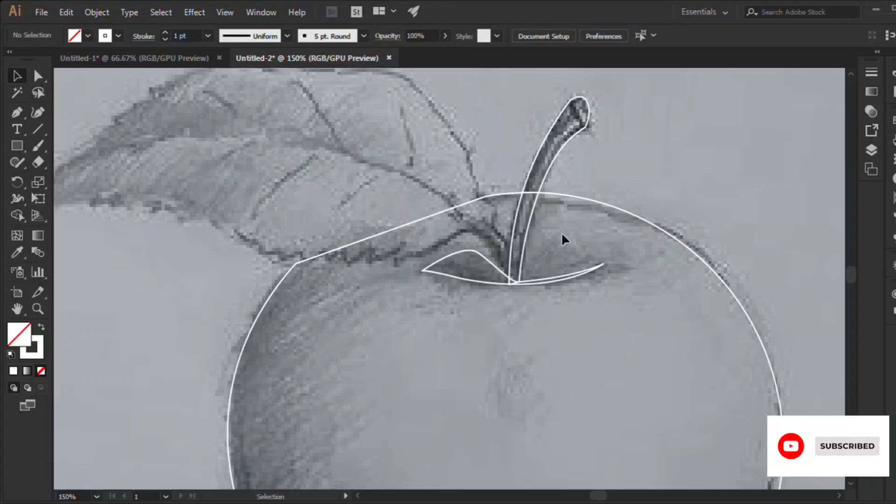
pyautogui.press('p')
pyautogui.scroll(2, 514, 261)
pyautogui.scroll(-2, 532, 301)
pyautogui.press('v')
pyautogui.hotkey('ctrl', '-')
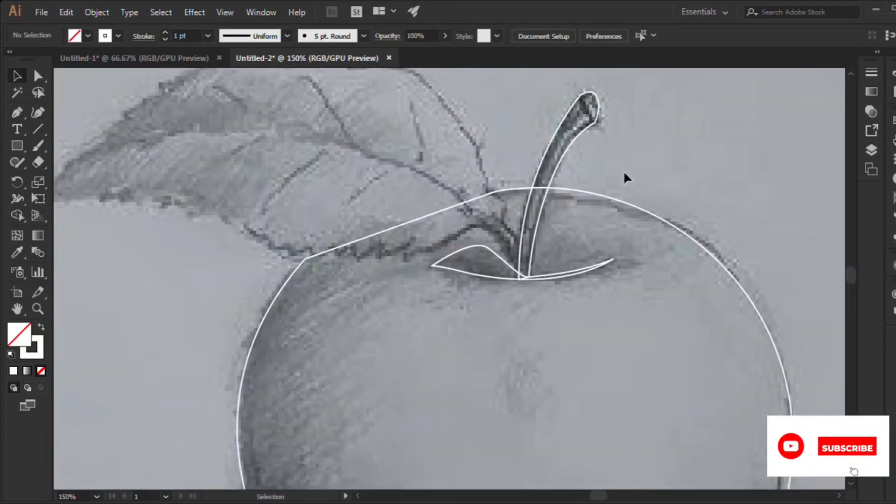
pyautogui.hotkey('ctrl', '-')
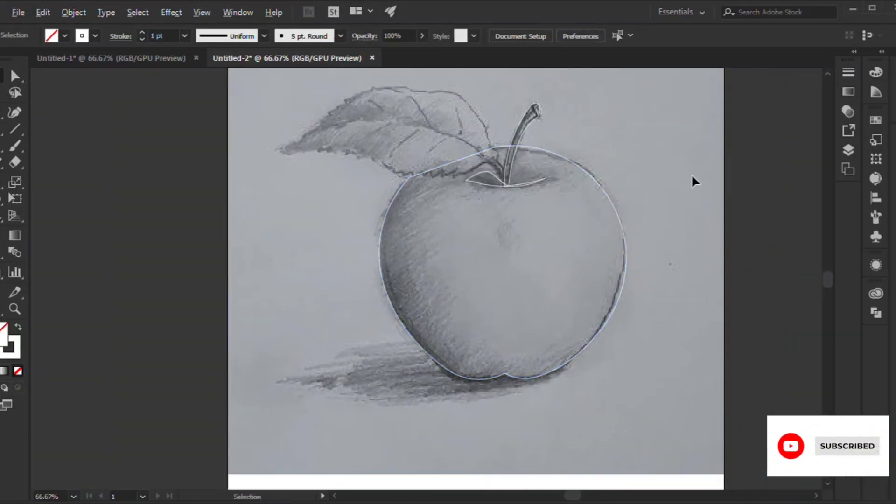
# Trace the leaf's top edge from the apple outline around to its pointed left tip
pyautogui.scroll(1, 480, 194)
pyautogui.press('p')
pyautogui.scroll(1, 495, 210)
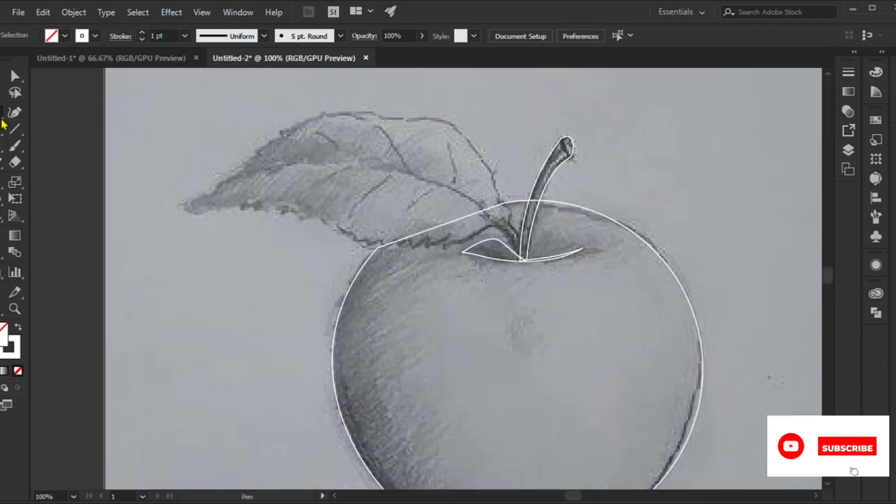
pyautogui.scroll(1, 508, 224)
pyautogui.moveTo(497, 190); pyautogui.dragTo(472, 183)
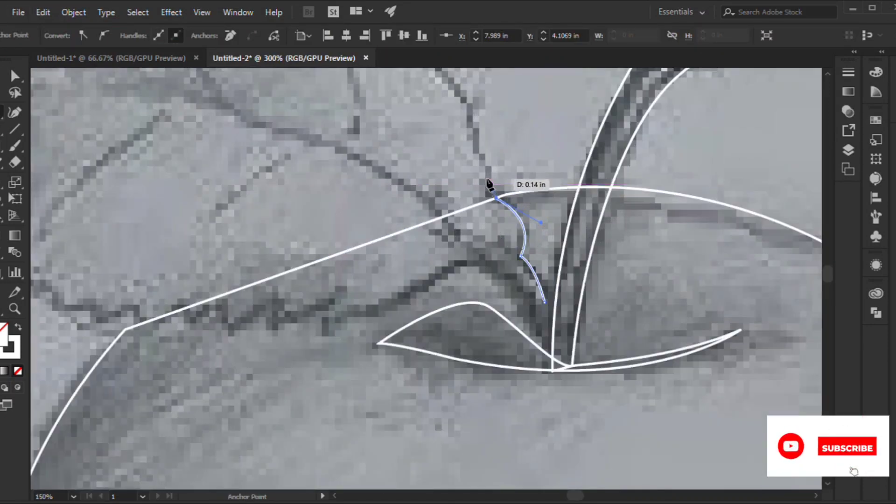
pyautogui.scroll(2, 498, 200)
pyautogui.hotkey('ctrl', '-')
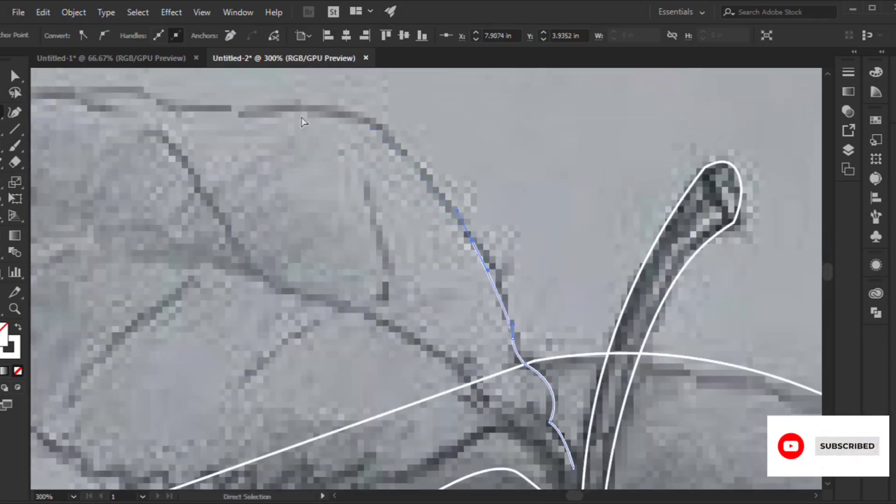
pyautogui.hotkey('ctrl', '-')
pyautogui.hotkey('ctrl', '-')
pyautogui.scroll(1, 285, 99)
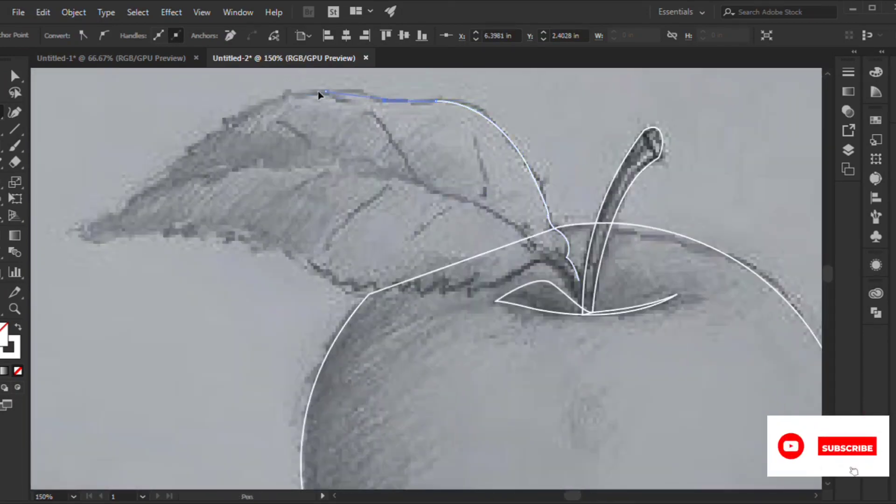
pyautogui.scroll(3, 289, 98)
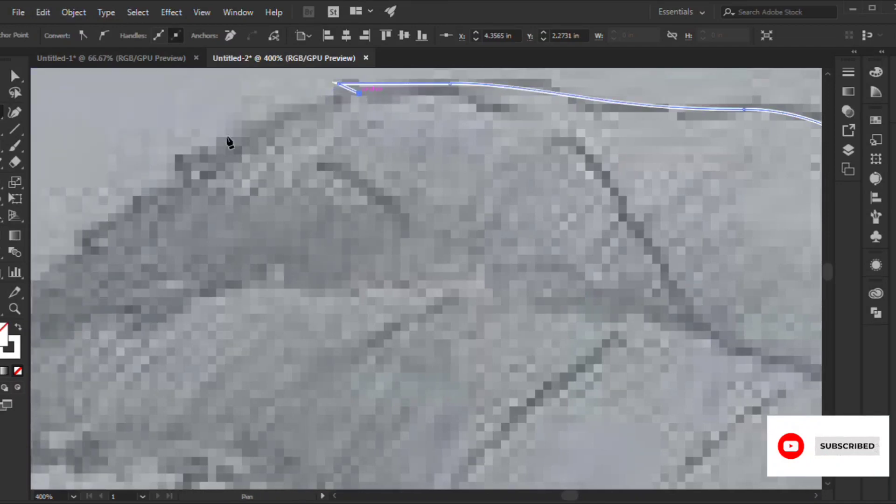
pyautogui.moveTo(169, 165); pyautogui.dragTo(118, 201)
pyautogui.scroll(-1, 174, 173)
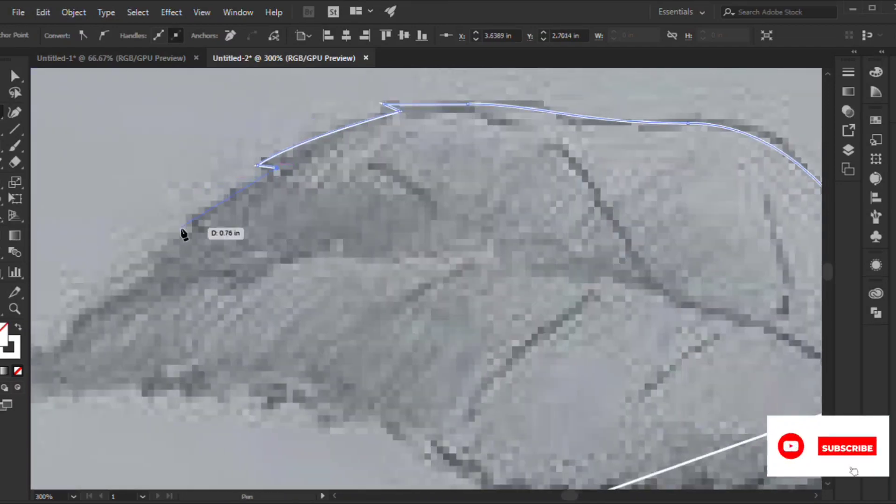
pyautogui.moveTo(187, 216); pyautogui.dragTo(211, 228)
pyautogui.scroll(-3, 211, 227)
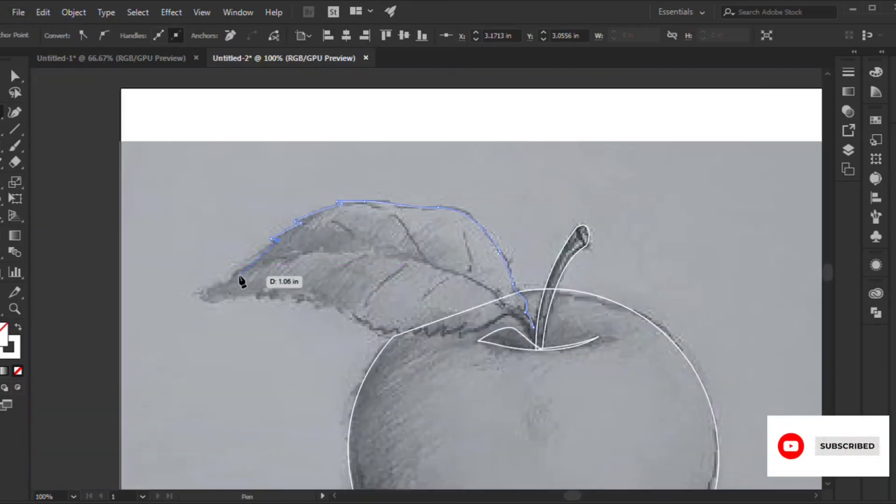
pyautogui.moveTo(196, 298); pyautogui.dragTo(194, 296)
pyautogui.scroll(1, 194, 299)
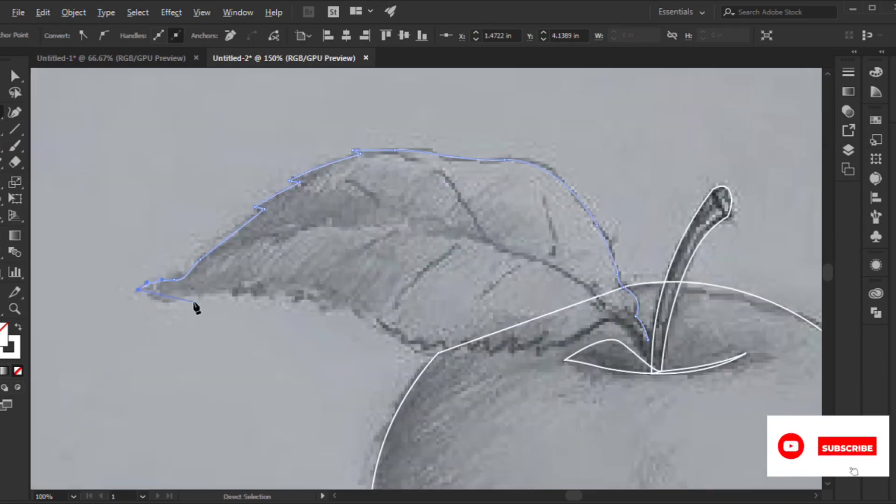
pyautogui.keyDown('ctrl'); pyautogui.click(214, 293); pyautogui.keyUp('ctrl')
# Trace the leaf's serrated lower edge back to the stem junction
pyautogui.click(322, 306)
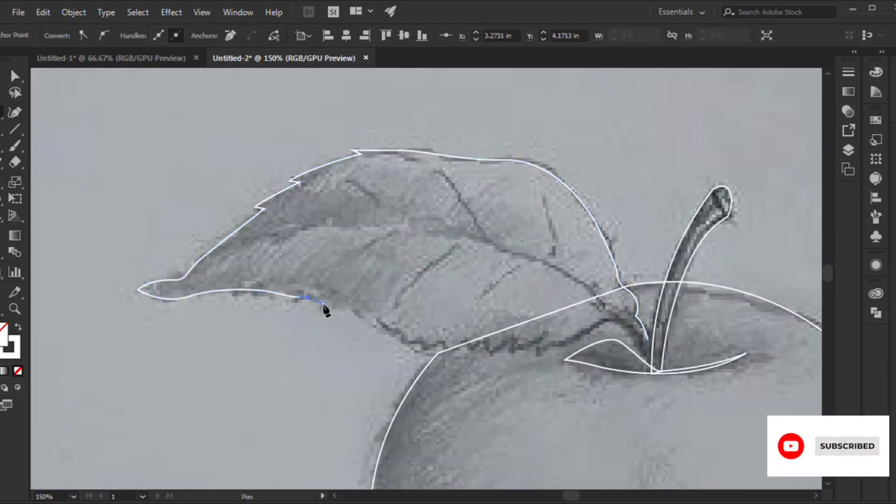
pyautogui.moveTo(368, 318)
pyautogui.mouseDown()
pyautogui.moveTo(420, 348)
pyautogui.moveTo(430, 343)
pyautogui.mouseUp()
pyautogui.click(392, 331)
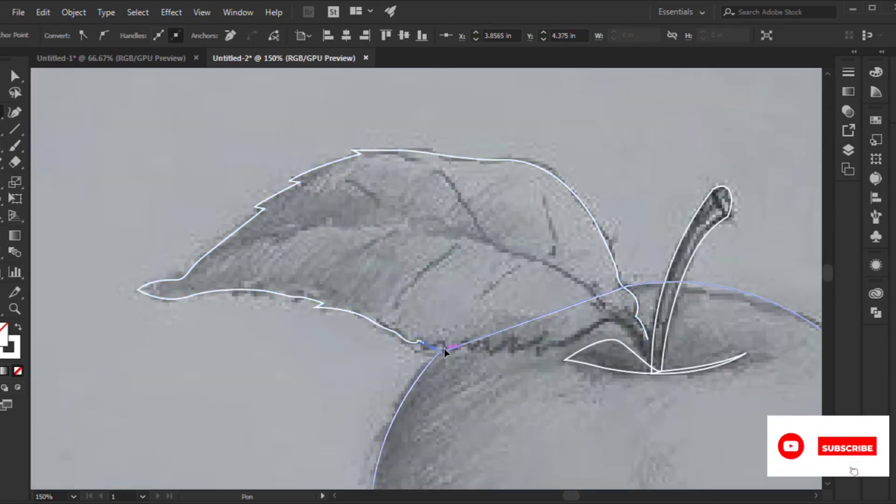
pyautogui.click(485, 347)
pyautogui.moveTo(513, 340); pyautogui.dragTo(530, 350)
pyautogui.click(541, 336)
pyautogui.click(539, 350)
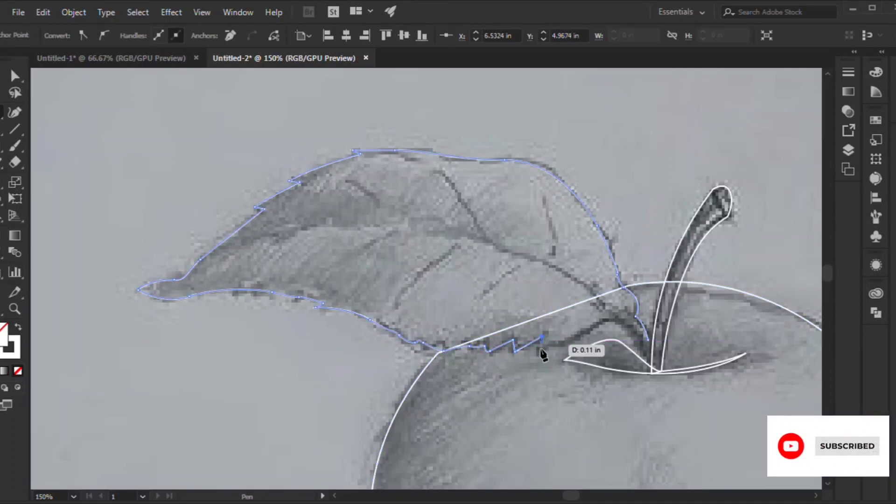
pyautogui.moveTo(611, 311)
pyautogui.mouseDown()
pyautogui.moveTo(644, 350)
pyautogui.moveTo(611, 333)
pyautogui.mouseUp()
pyautogui.scroll(2, 643, 350)
pyautogui.scroll(2, 620, 364)
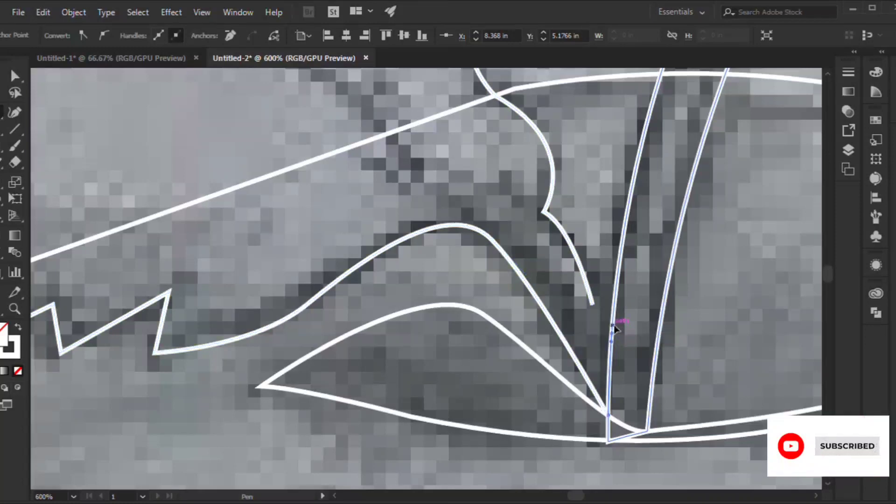
pyautogui.press('v')
pyautogui.click(592, 252)
# Start a new path for the leaf's central midrib
pyautogui.scroll(-2, 592, 252)
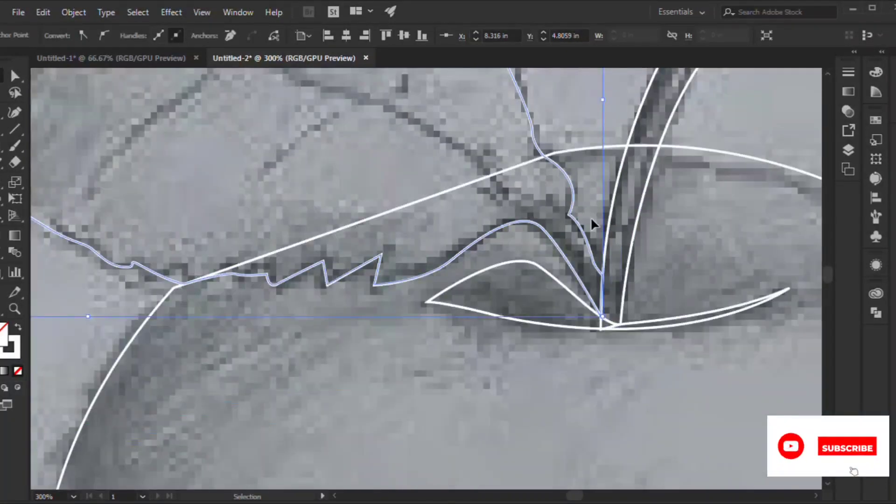
pyautogui.scroll(-1, 573, 247)
pyautogui.scroll(-1, 559, 239)
pyautogui.scroll(2, 560, 240)
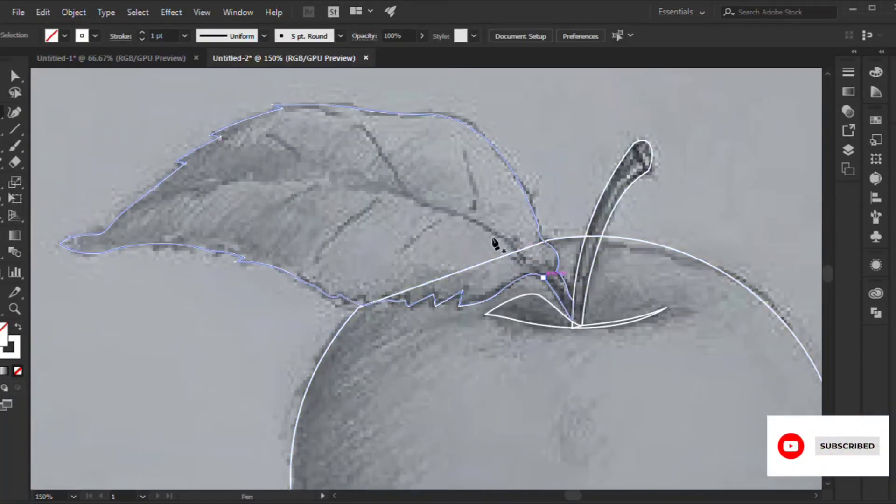
pyautogui.press('p')
pyautogui.click(543, 277)
# Draw the curved midrib out to the leaf's left tip
pyautogui.moveTo(349, 189); pyautogui.dragTo(226, 190)
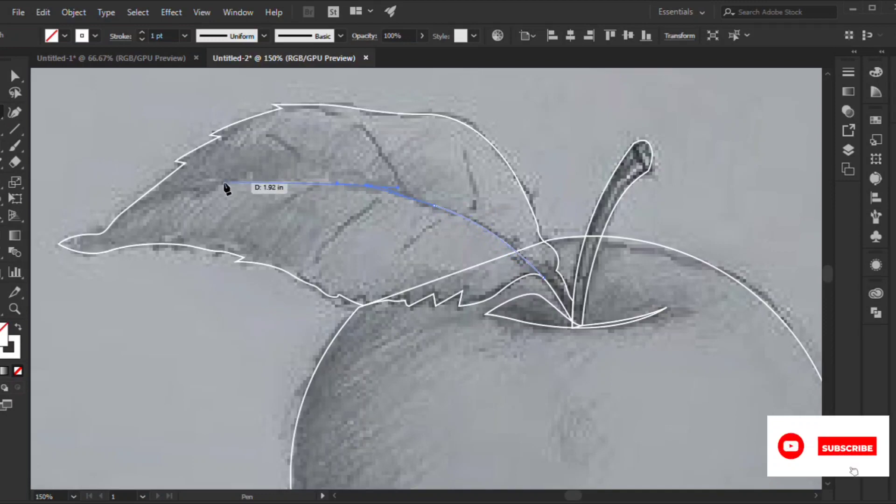
pyautogui.moveTo(150, 195); pyautogui.dragTo(134, 213)
pyautogui.hscroll(-5, 133, 212)
pyautogui.scroll(2, 289, 234)
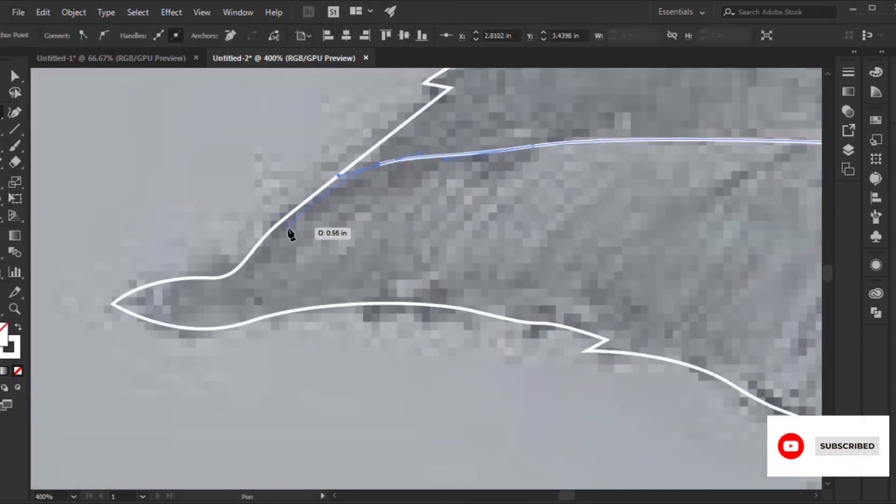
pyautogui.moveTo(290, 234); pyautogui.dragTo(269, 236)
pyautogui.press('v')
pyautogui.scroll(-1, 429, 230)
pyautogui.click(535, 154)
pyautogui.press('p')
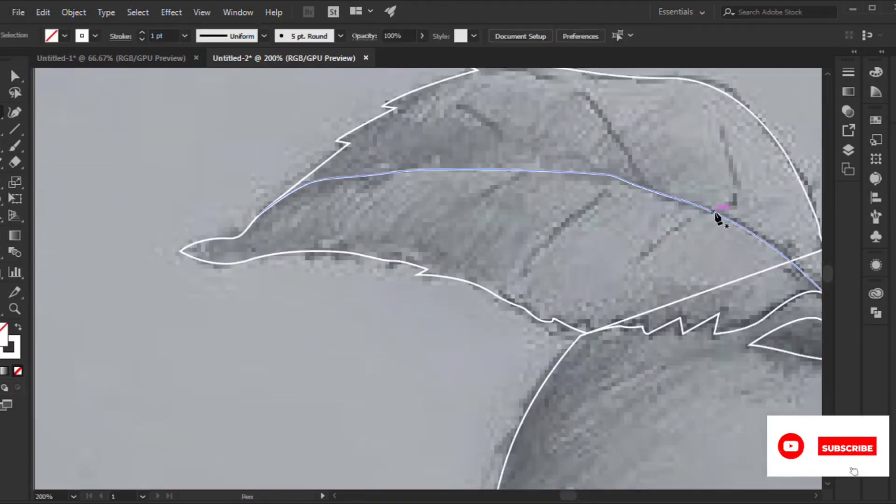
# Draw the first side veins curving from the midrib toward the leaf's lower edge
pyautogui.click(713, 213)
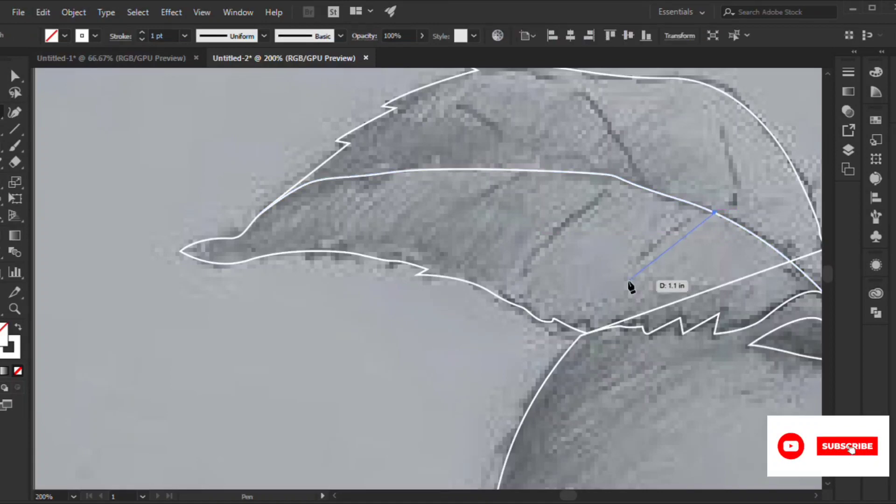
pyautogui.keyDown('ctrl'); pyautogui.click(596, 262); pyautogui.keyUp('ctrl')
pyautogui.click(625, 183)
pyautogui.moveTo(524, 271); pyautogui.dragTo(526, 242)
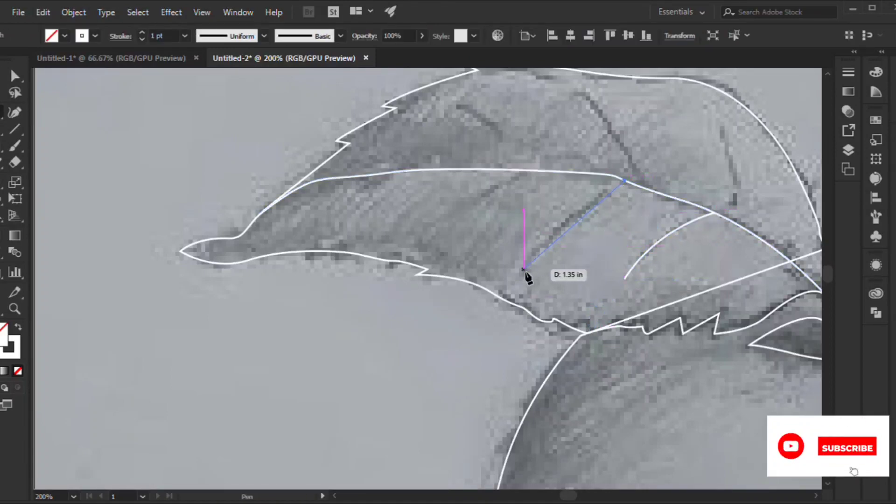
pyautogui.keyDown('ctrl'); pyautogui.click(536, 156); pyautogui.keyUp('ctrl')
pyautogui.click(529, 172)
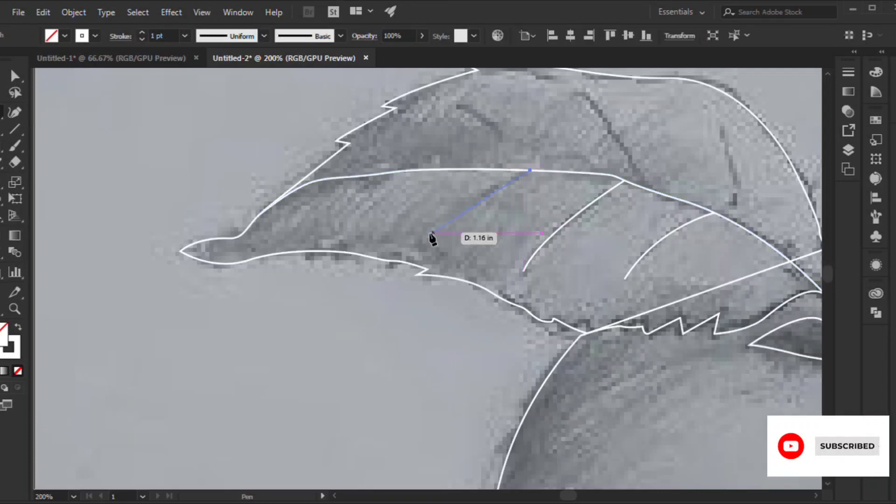
pyautogui.moveTo(415, 244); pyautogui.dragTo(484, 230)
pyautogui.keyDown('ctrl'); pyautogui.click(550, 210); pyautogui.keyUp('ctrl')
# Add the remaining veins curving toward the upper edge, then zoom out to the whole apple
pyautogui.click(734, 219)
pyautogui.moveTo(726, 128); pyautogui.dragTo(715, 110)
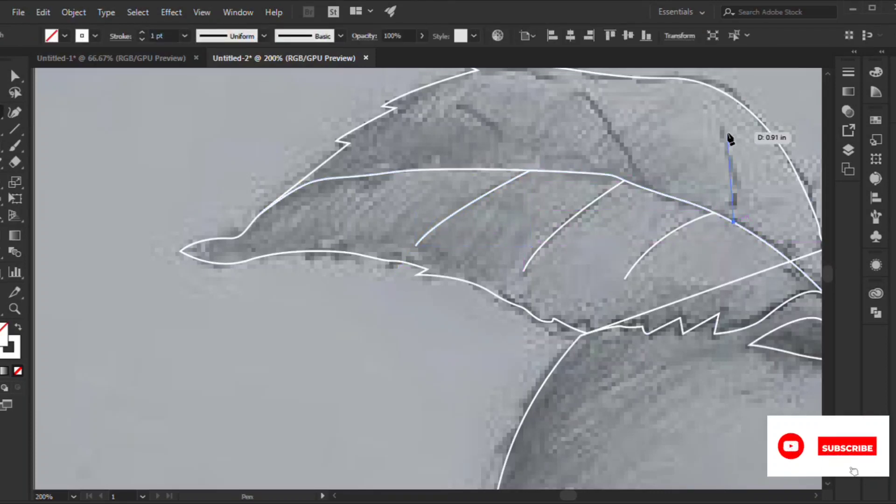
pyautogui.keyDown('ctrl'); pyautogui.click(668, 172); pyautogui.keyUp('ctrl')
pyautogui.click(652, 191)
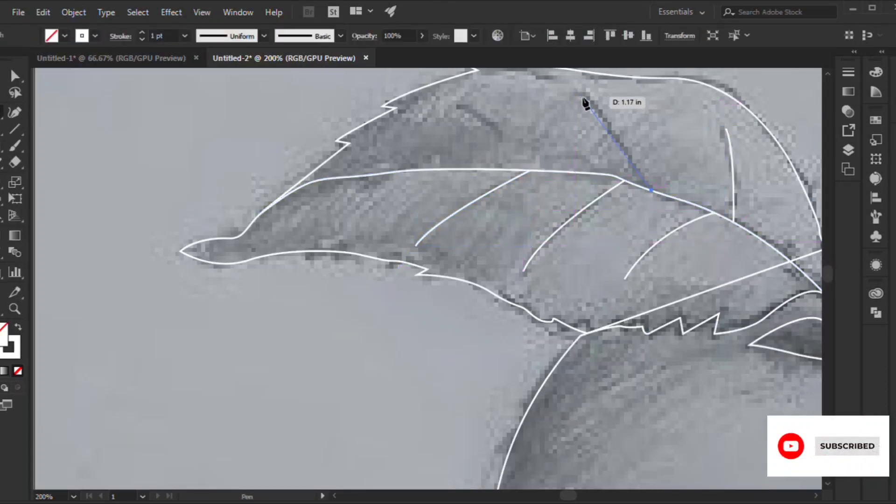
pyautogui.moveTo(583, 93); pyautogui.dragTo(601, 96)
pyautogui.keyDown('ctrl'); pyautogui.click(662, 130); pyautogui.keyUp('ctrl')
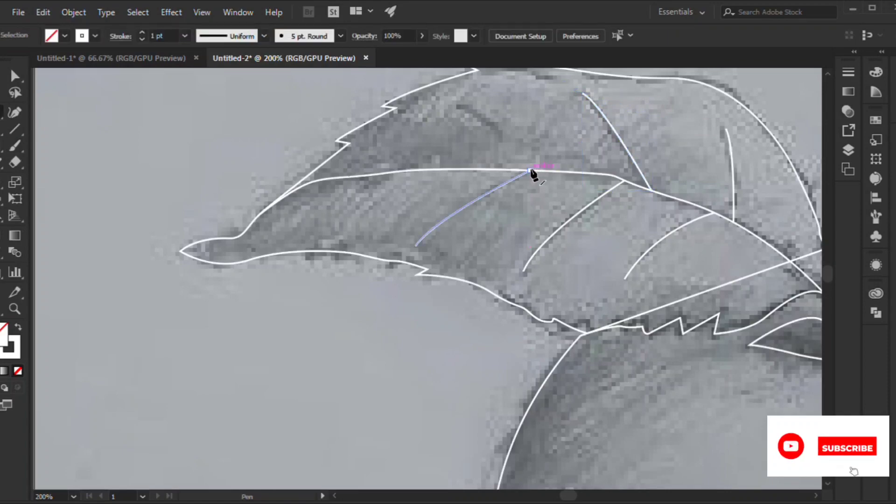
pyautogui.moveTo(530, 170); pyautogui.dragTo(458, 107)
pyautogui.moveTo(529, 125); pyautogui.dragTo(530, 116)
pyautogui.keyDown('ctrl'); pyautogui.click(530, 117); pyautogui.keyUp('ctrl')
pyautogui.hotkey('ctrl', '-')
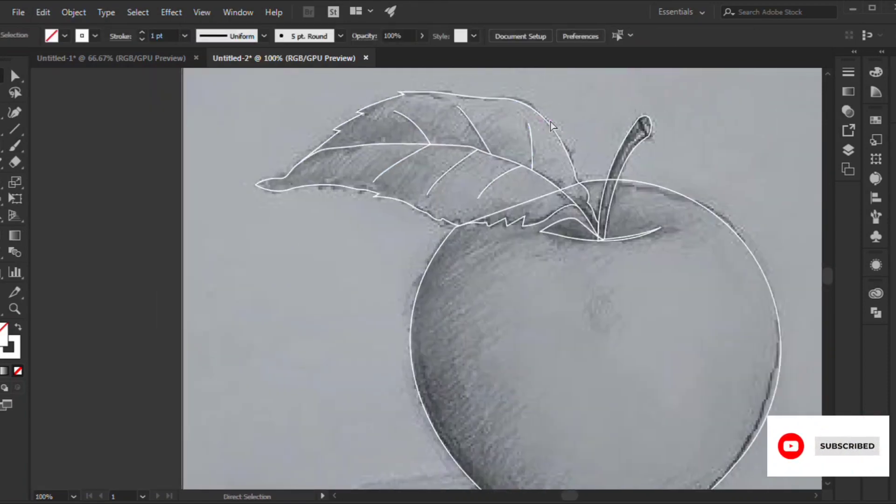
pyautogui.hotkey('ctrl', '-')
# Join the stem tip's two sides and bend the segment into a rounded cap
pyautogui.scroll(2, 518, 147)
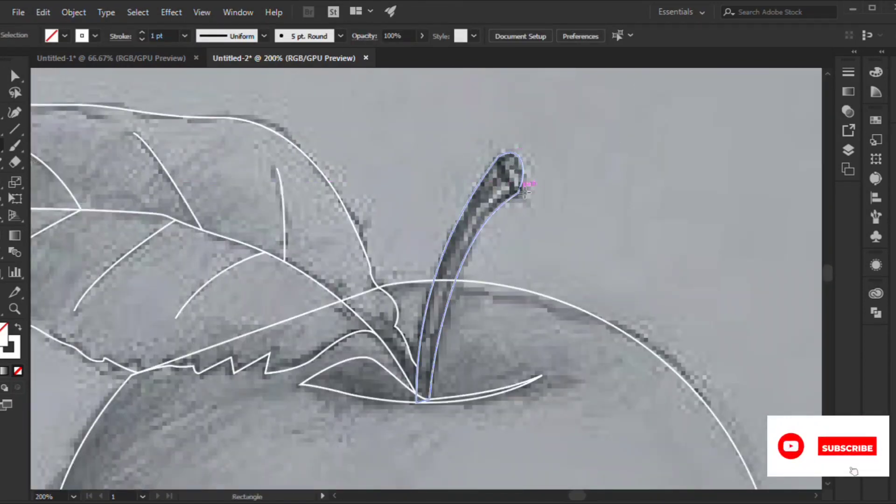
pyautogui.scroll(3, 562, 196)
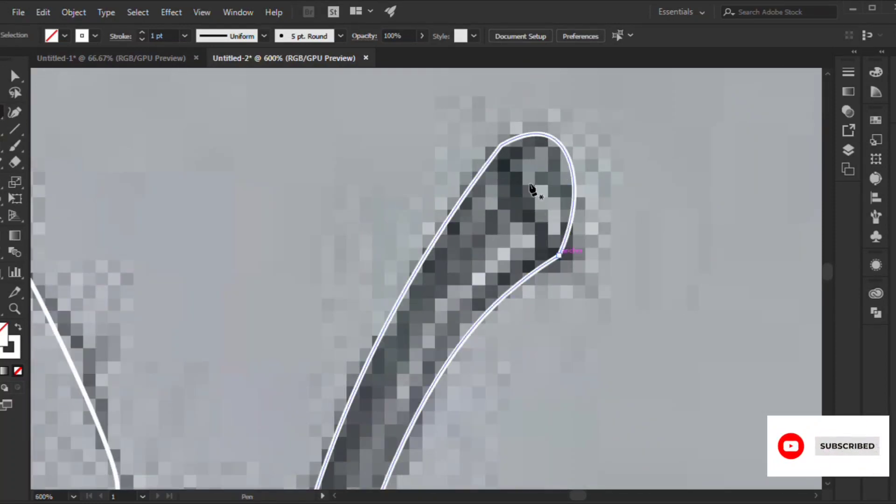
pyautogui.click(500, 145)
pyautogui.click(559, 255)
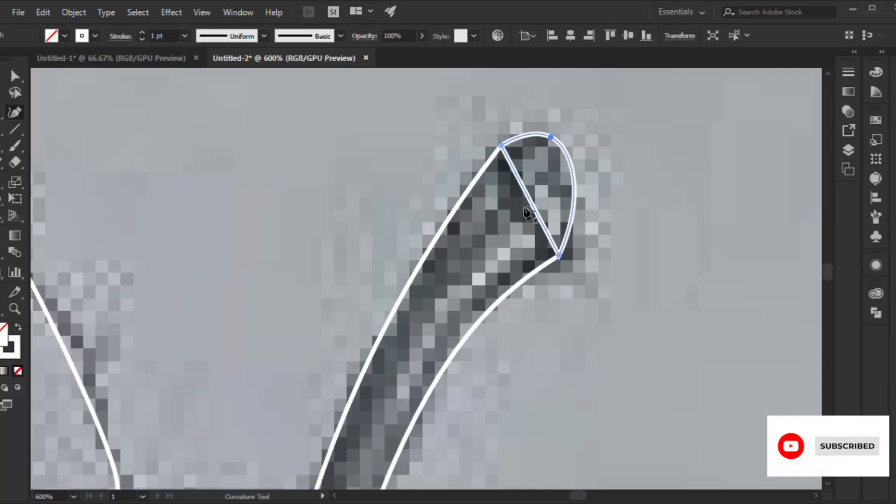
pyautogui.click(521, 212)
pyautogui.press('v')
pyautogui.click(646, 240)
pyautogui.hotkey('ctrl', '1')
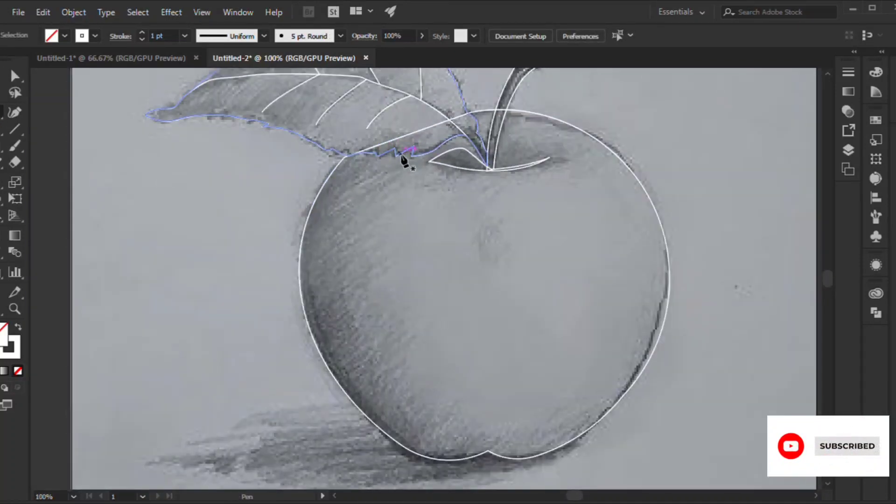
# Draw a closed wedge path from the leaf's lower edge to the apple's bottom and right edge
pyautogui.click(401, 157)
pyautogui.scroll(-2, 396, 187)
pyautogui.scroll(-2, 420, 233)
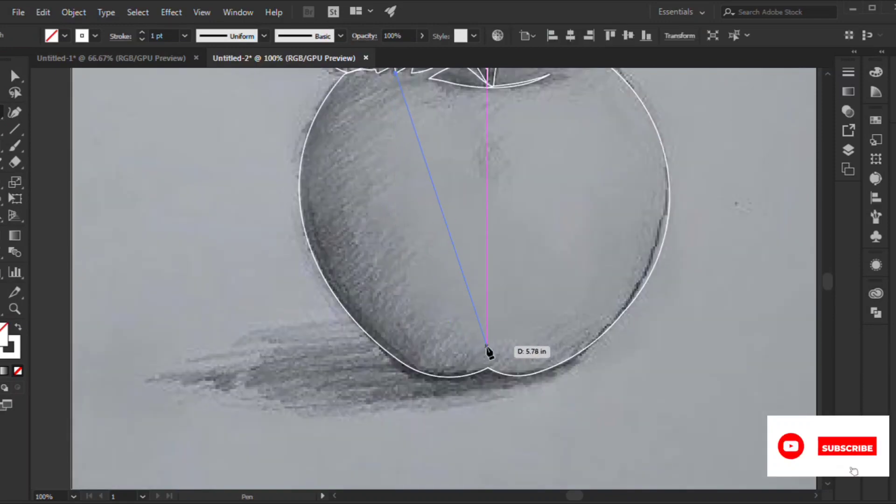
pyautogui.click(487, 348)
pyautogui.click(666, 224)
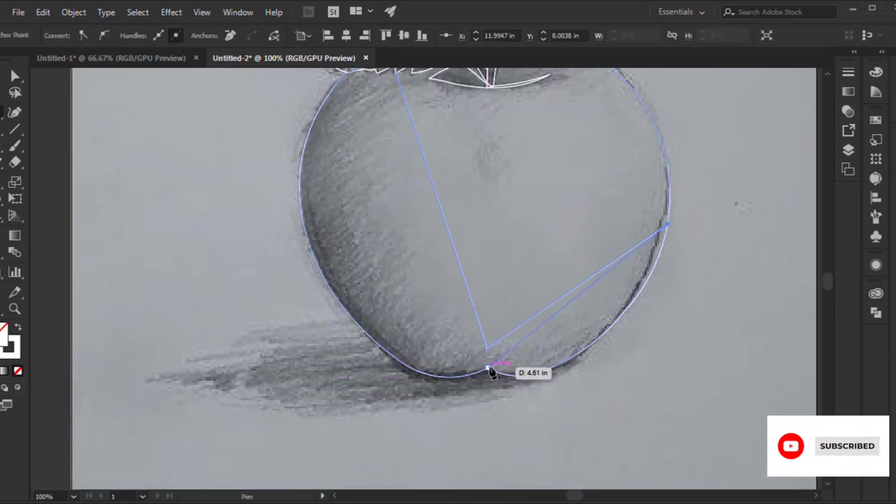
pyautogui.click(488, 365)
pyautogui.scroll(2, 443, 280)
pyautogui.click(345, 123)
pyautogui.moveTo(396, 122); pyautogui.dragTo(408, 98)
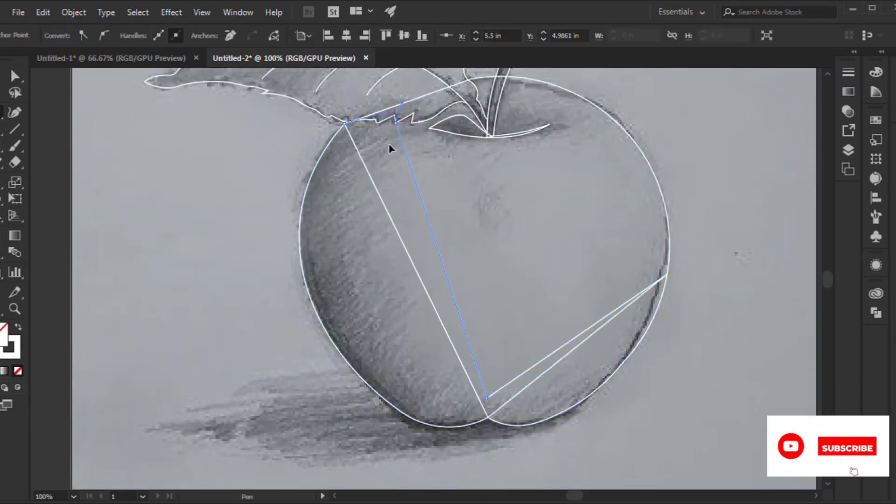
# With the Curvature Tool, pull the path's left curve out onto the apple's edge
pyautogui.hotkey('shift', '`')
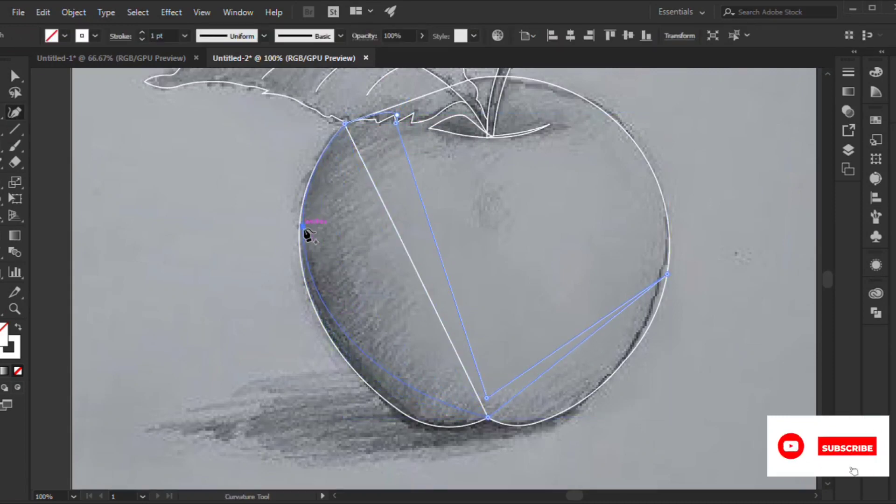
pyautogui.moveTo(304, 226)
pyautogui.mouseDown()
pyautogui.moveTo(324, 316)
pyautogui.moveTo(299, 252)
pyautogui.mouseUp()
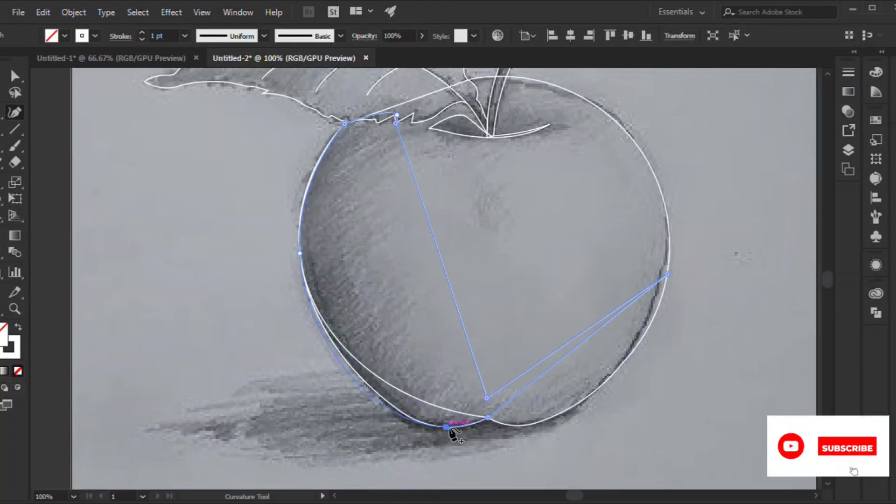
pyautogui.scroll(2, 374, 390)
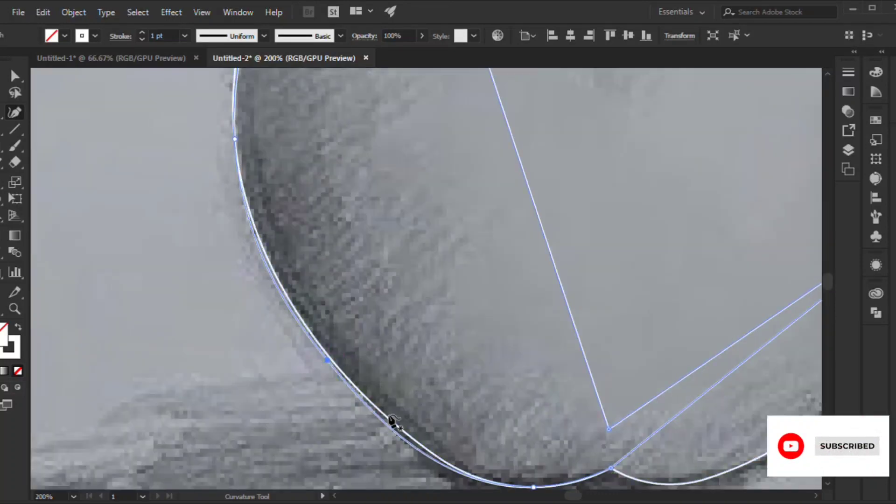
pyautogui.scroll(3, 392, 420)
pyautogui.scroll(-3, 275, 292)
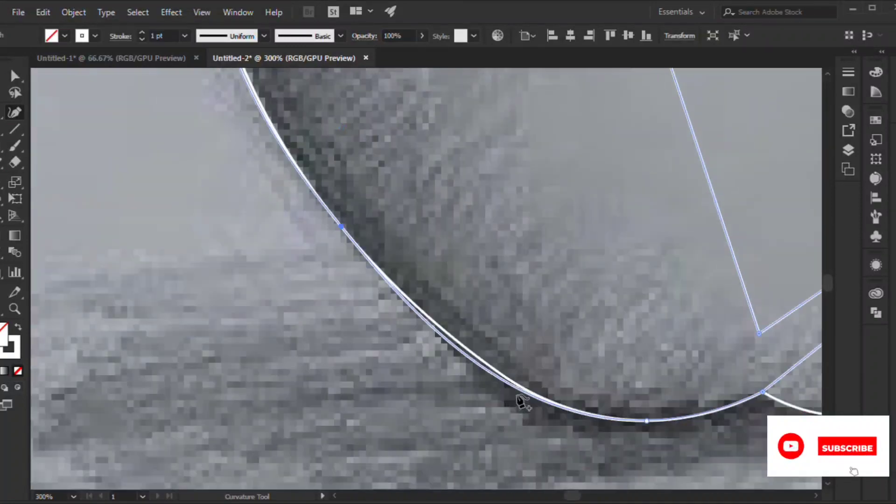
pyautogui.scroll(1, 494, 381)
pyautogui.scroll(4, 472, 350)
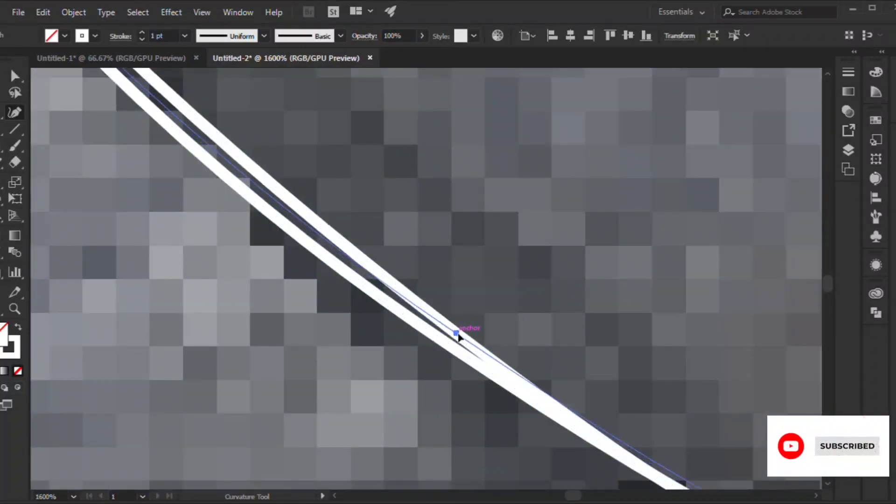
pyautogui.scroll(-5, 457, 335)
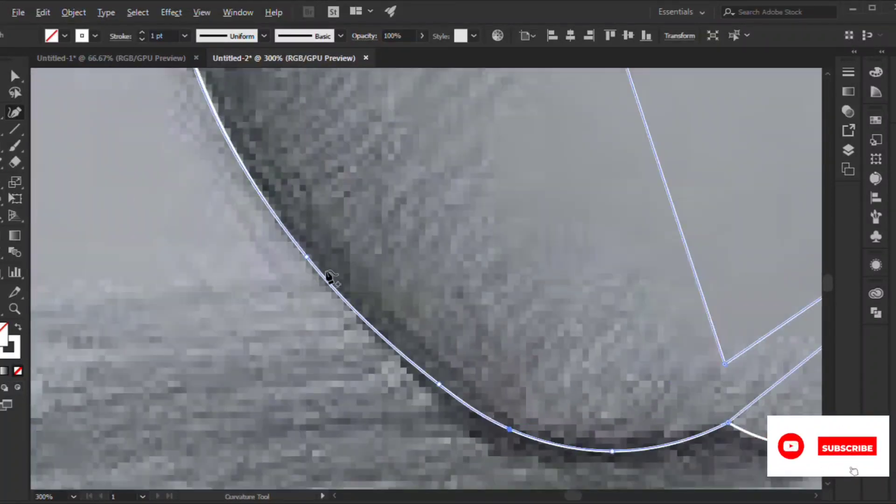
pyautogui.scroll(-2, 220, 234)
pyautogui.scroll(2, 244, 119)
pyautogui.scroll(2, 354, 224)
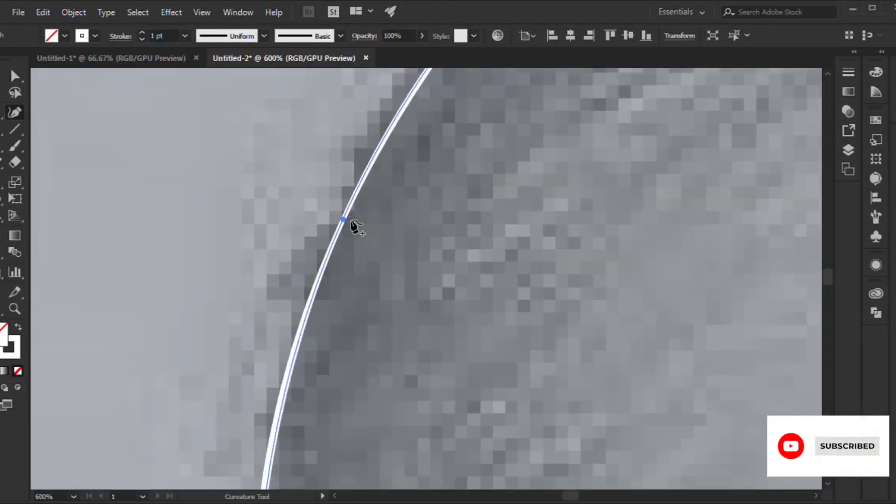
pyautogui.scroll(-3, 354, 224)
pyautogui.scroll(-3, 409, 220)
pyautogui.scroll(4, 298, 286)
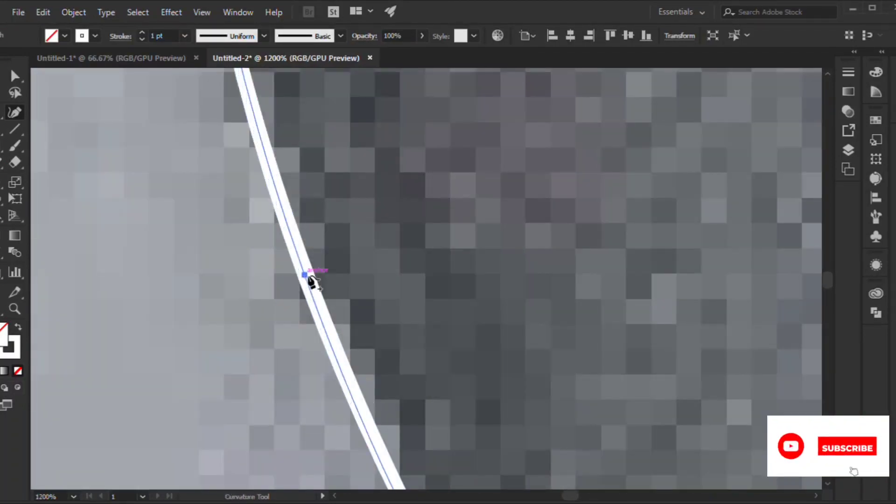
pyautogui.scroll(-3, 311, 281)
pyautogui.scroll(-2, 330, 289)
pyautogui.scroll(3, 466, 306)
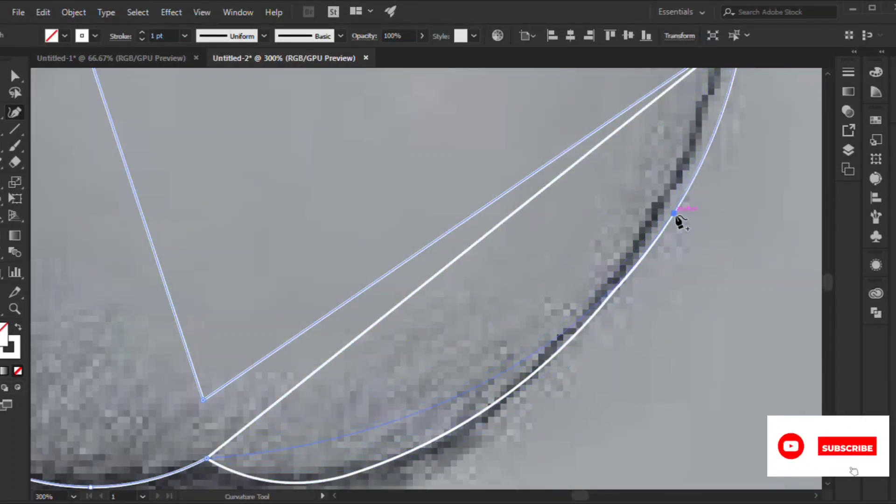
# Add curve points along the lower right so the path follows the apple outline, then deselect
pyautogui.click(675, 214)
pyautogui.scroll(-2, 513, 303)
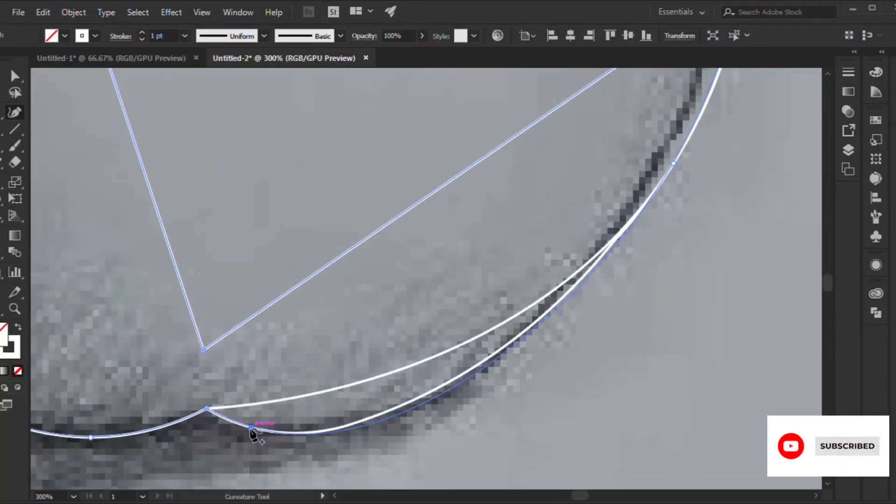
pyautogui.scroll(3, 593, 280)
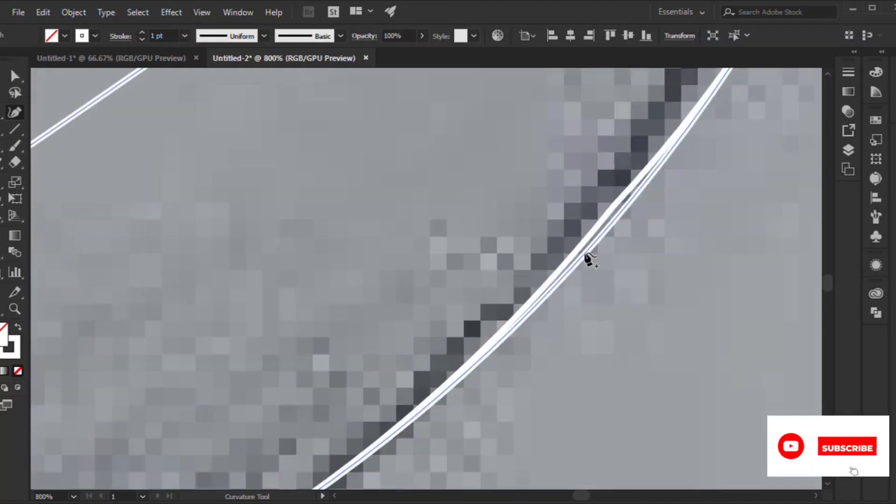
pyautogui.scroll(2, 635, 175)
pyautogui.hscroll(2, 635, 175)
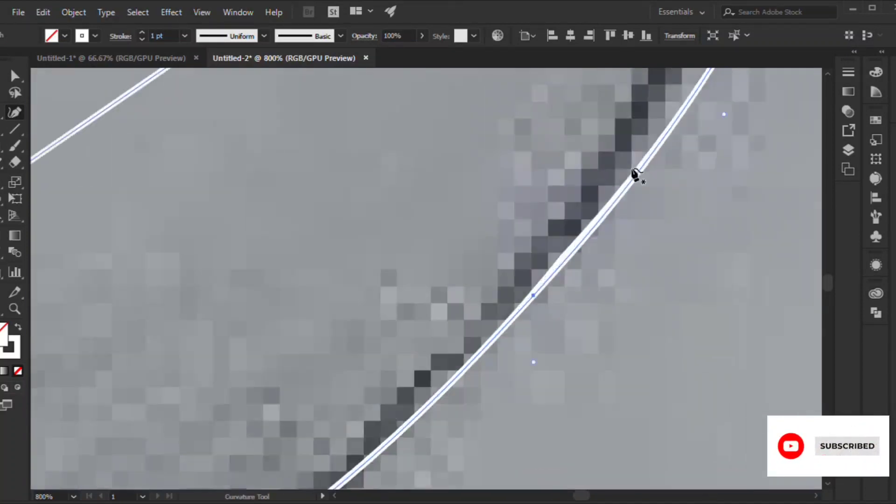
pyautogui.scroll(2, 635, 175)
pyautogui.click(570, 268)
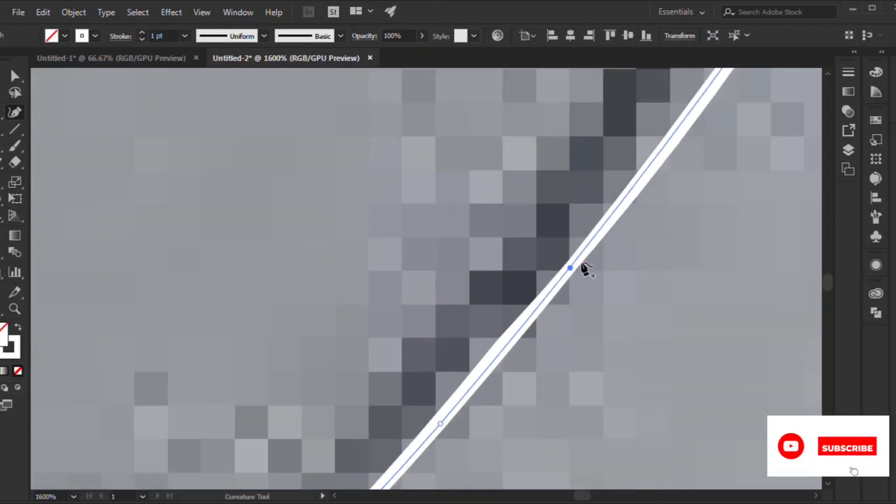
pyautogui.scroll(-1, 585, 269)
pyautogui.scroll(2, 676, 244)
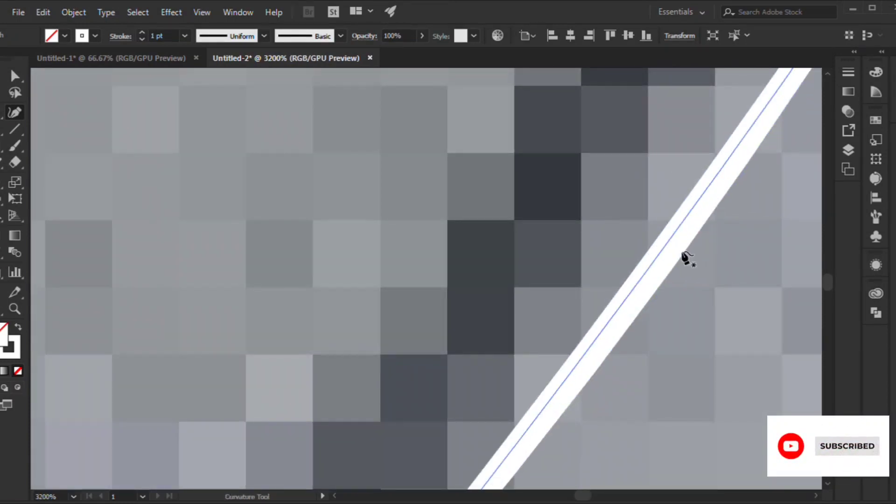
pyautogui.click(677, 244)
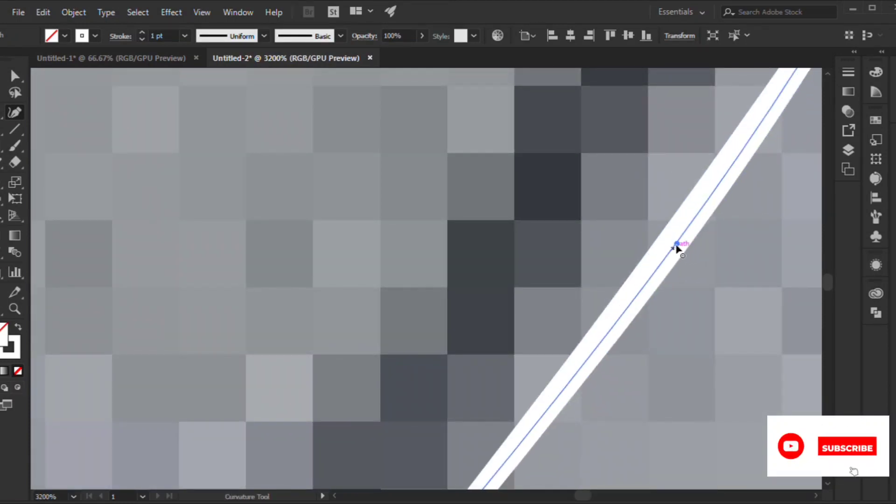
pyautogui.scroll(-2, 708, 250)
pyautogui.scroll(-3, 732, 160)
pyautogui.scroll(3, 665, 252)
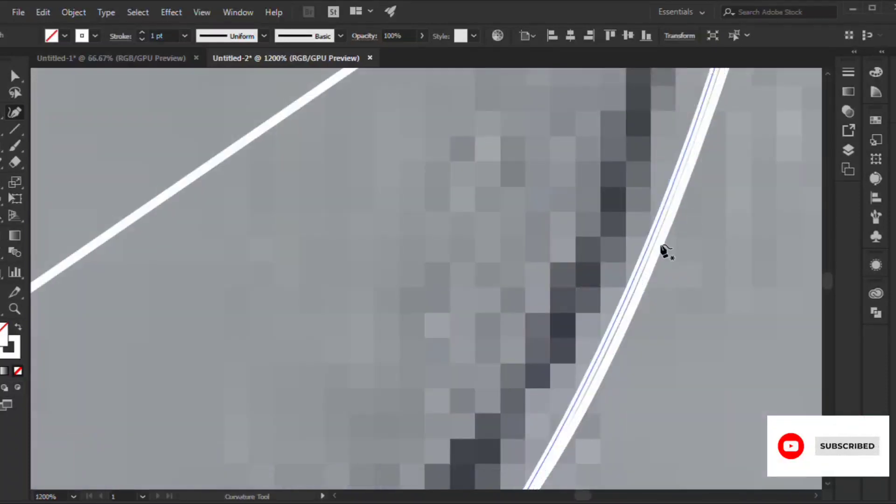
pyautogui.click(658, 249)
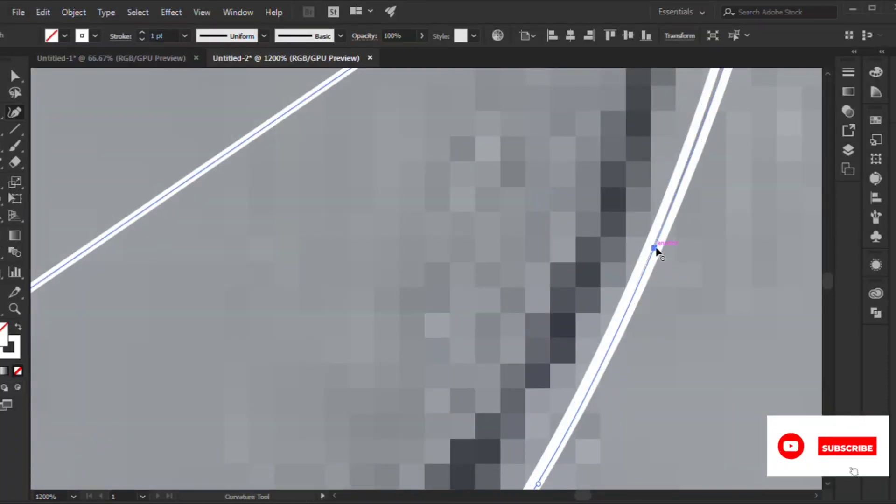
pyautogui.scroll(-3, 658, 251)
pyautogui.scroll(3, 646, 124)
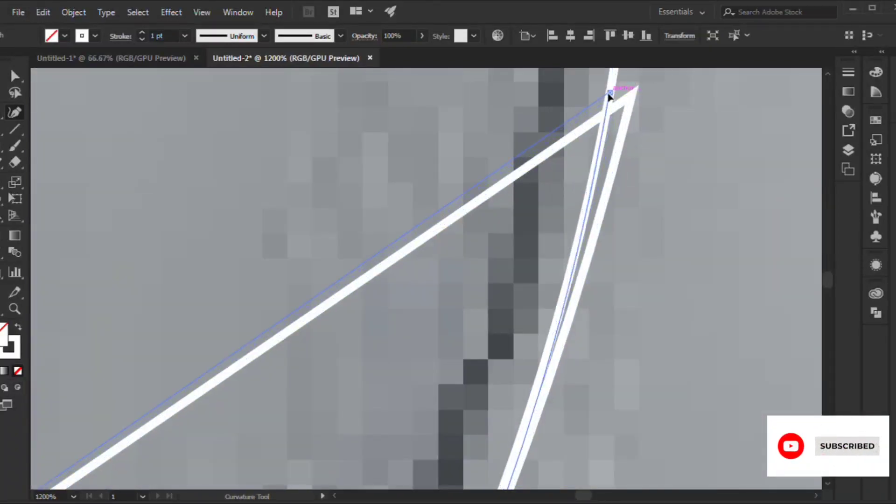
pyautogui.scroll(-2, 609, 95)
pyautogui.press('v')
pyautogui.scroll(-3, 645, 188)
# Bend the inner wedge line along the apple's left shadow edge with Curvature points
pyautogui.scroll(1, 540, 366)
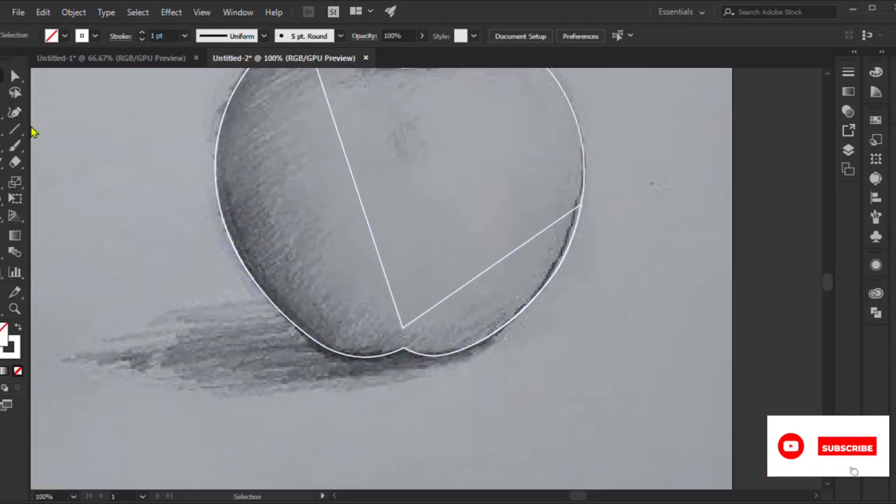
pyautogui.hotkey('shift', '`')
pyautogui.click(506, 316)
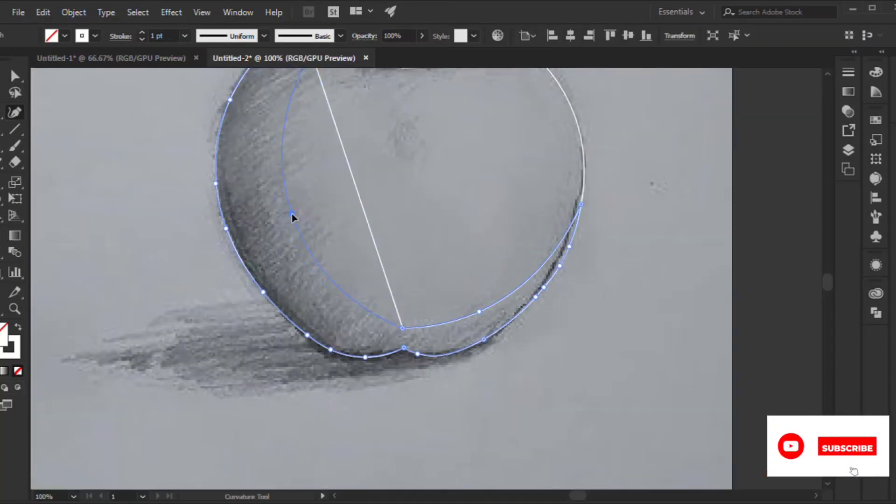
pyautogui.scroll(3, 395, 329)
pyautogui.click(383, 314)
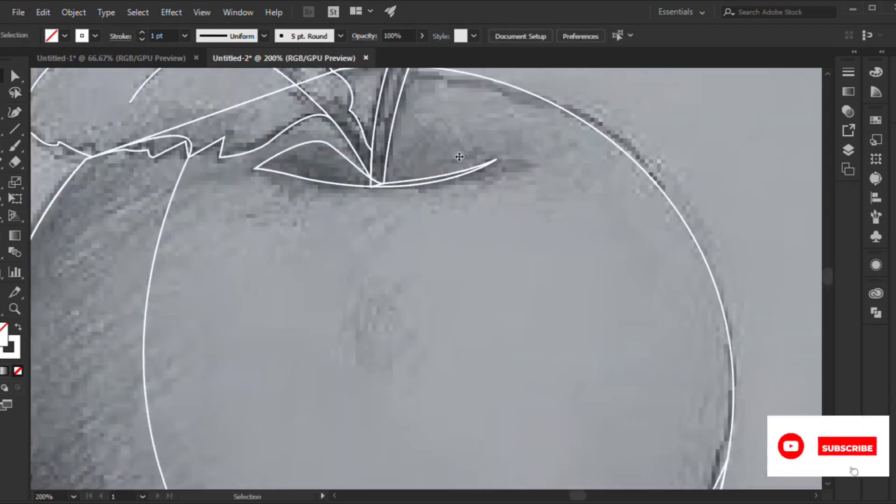
pyautogui.scroll(-1, 245, 219)
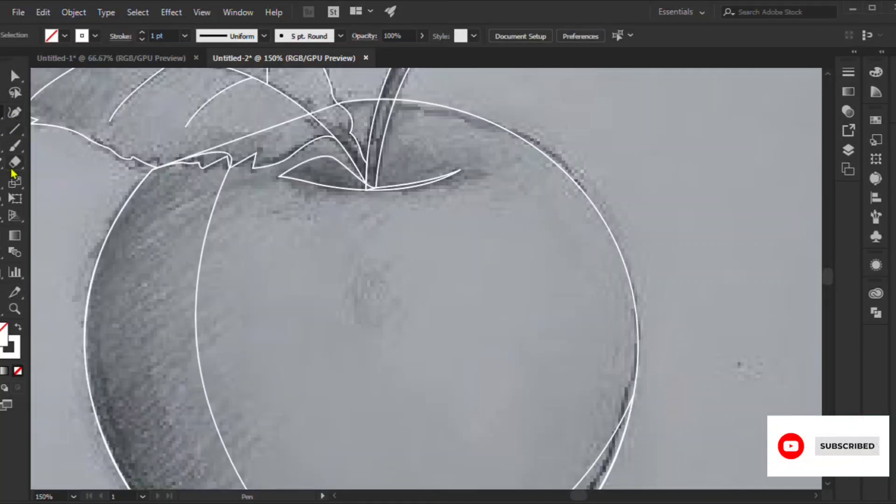
# Select the painted highlight blob and match its appearance using the Eyedropper
pyautogui.press('v')
pyautogui.click(318, 228)
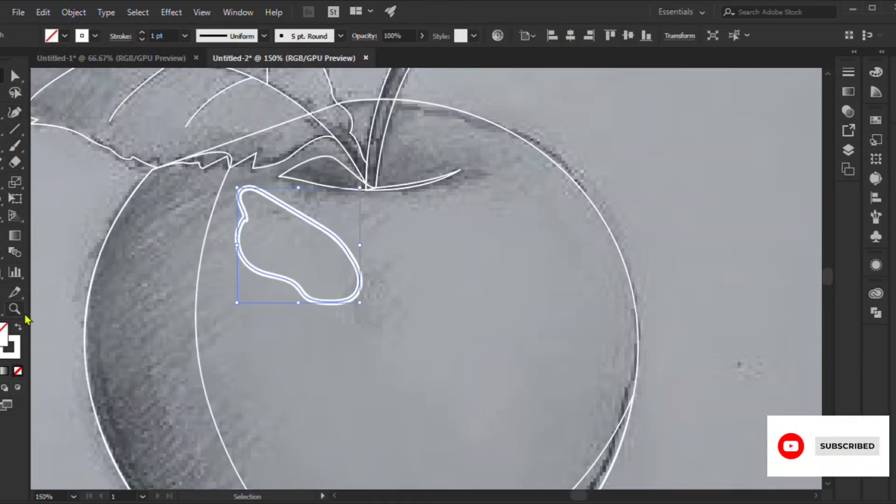
pyautogui.press('i')
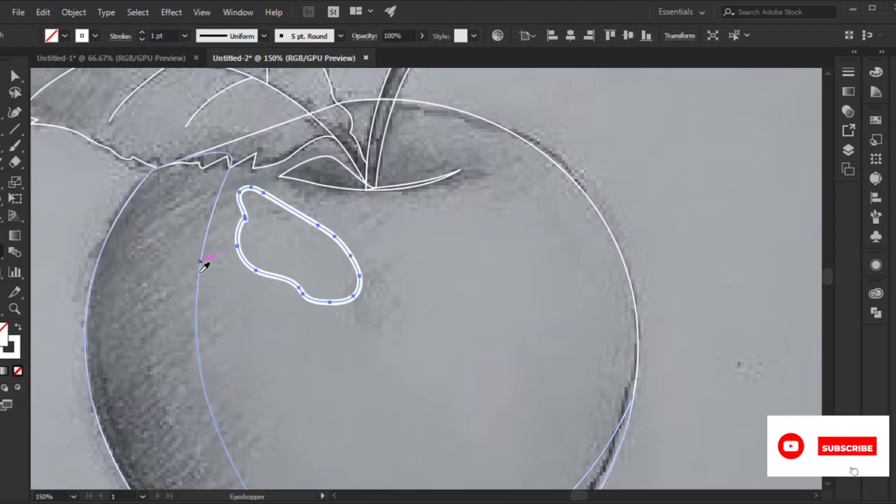
pyautogui.press('v')
pyautogui.click(381, 301)
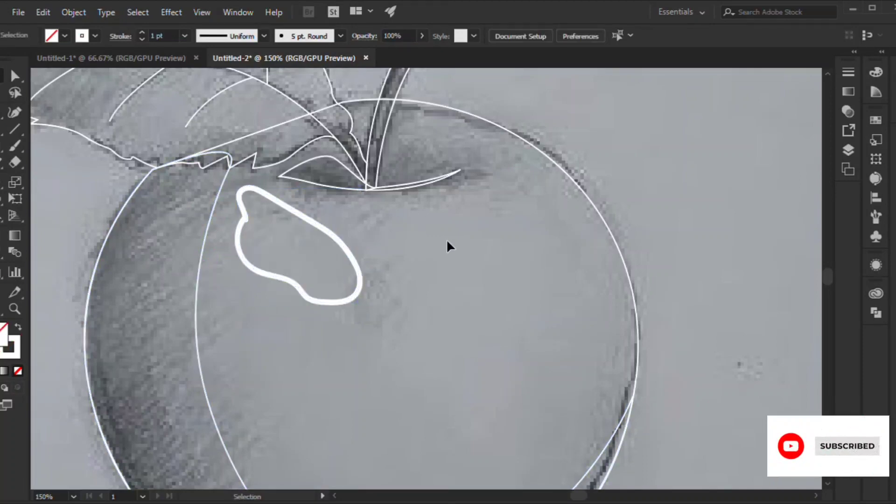
# Draw a large tilted highlight ellipse and Alt-drag a smaller copy down and right
pyautogui.moveTo(474, 219)
pyautogui.mouseDown()
pyautogui.moveTo(545, 256)
pyautogui.moveTo(550, 272)
pyautogui.moveTo(569, 249)
pyautogui.mouseUp()
pyautogui.press('v')
pyautogui.moveTo(505, 240)
pyautogui.mouseDown()
pyautogui.moveTo(575, 297)
pyautogui.moveTo(564, 242)
pyautogui.moveTo(611, 278)
pyautogui.moveTo(523, 259)
pyautogui.mouseUp()
pyautogui.scroll(3, 582, 220)
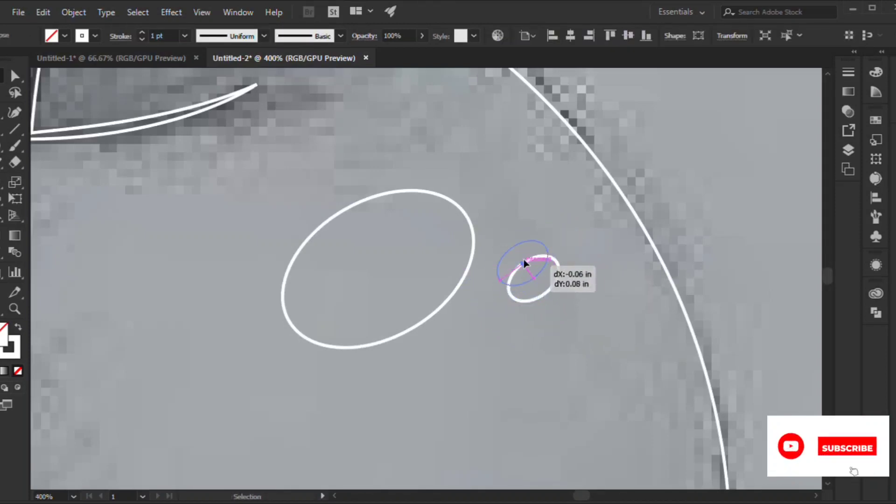
pyautogui.click(544, 303)
pyautogui.scroll(-3, 544, 304)
pyautogui.scroll(-1, 379, 285)
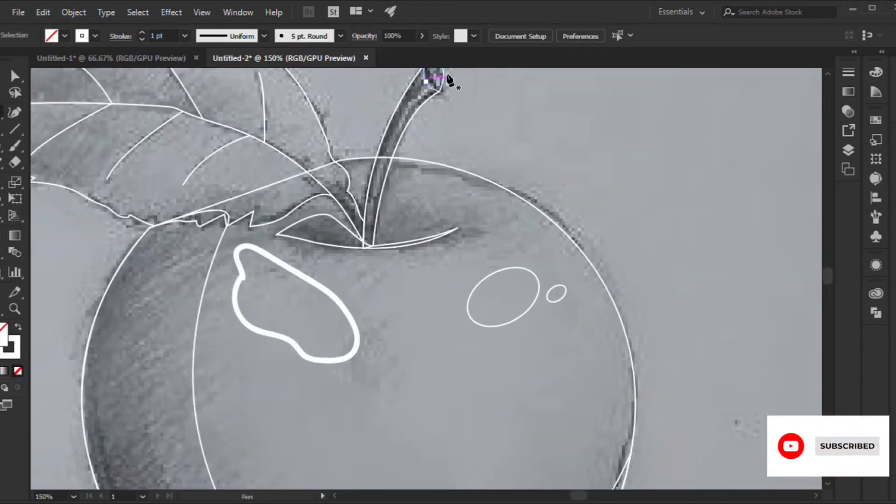
# Extend the Pen path down to the stem's base and shape its rounded tip
pyautogui.scroll(2, 447, 80)
pyautogui.scroll(-3, 434, 120)
pyautogui.moveTo(310, 356); pyautogui.dragTo(316, 360)
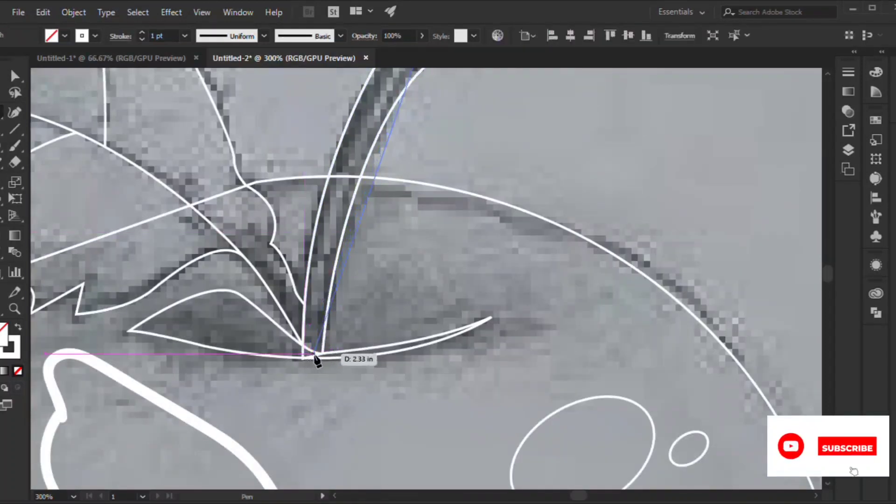
pyautogui.hscroll(3, 400, 190)
pyautogui.scroll(5, 400, 190)
pyautogui.moveTo(388, 160); pyautogui.dragTo(364, 148)
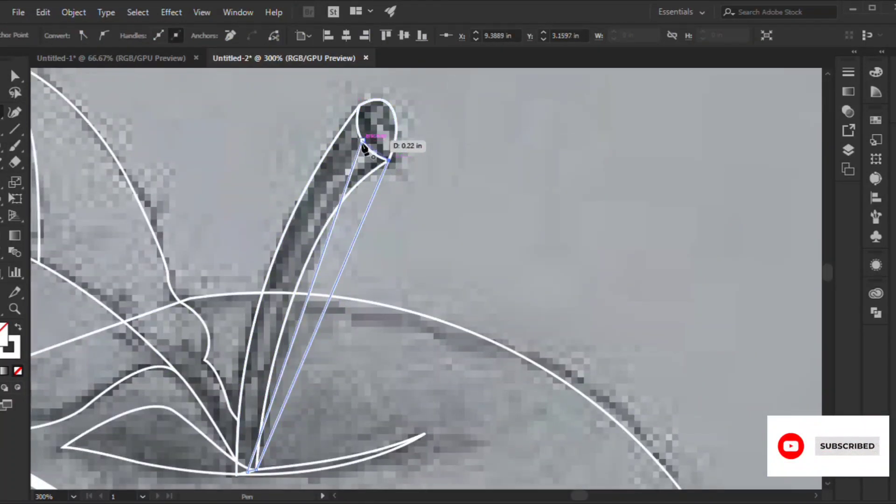
# Curve the stem's left and right edges with Curvature points, then deselect
pyautogui.hotkey('shift', '`')
pyautogui.click(280, 293)
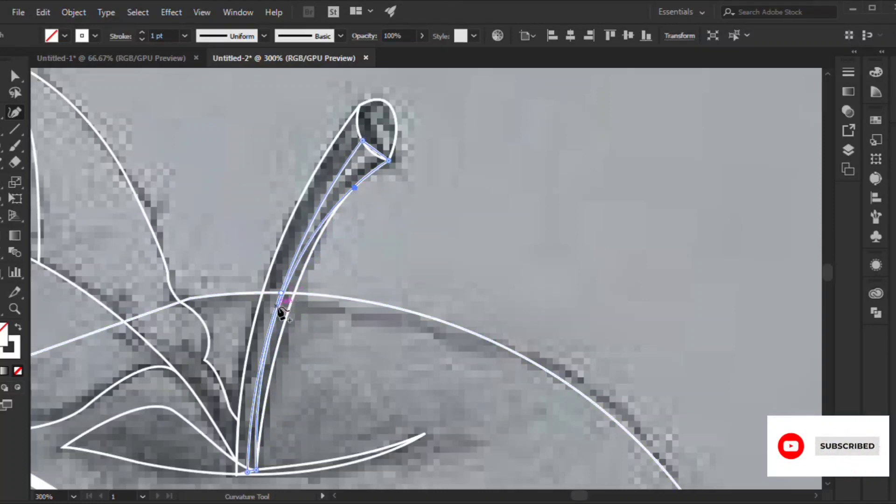
pyautogui.click(293, 295)
pyautogui.scroll(1, 303, 294)
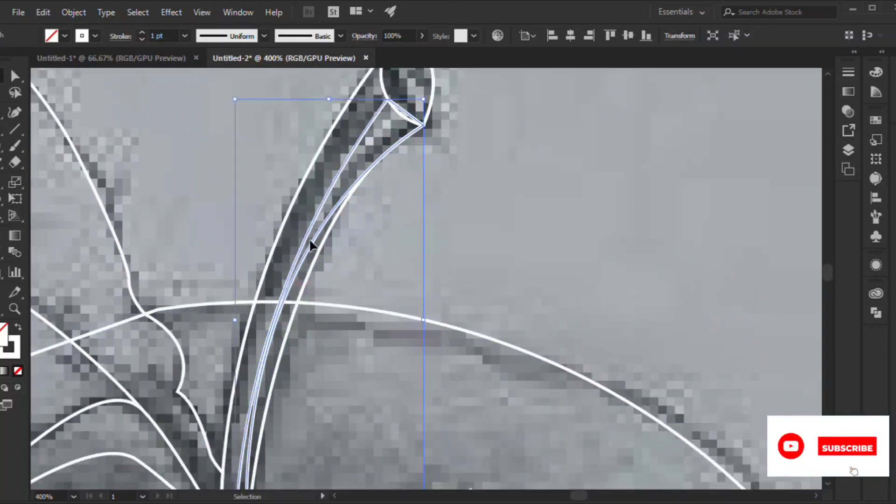
pyautogui.click(14, 116)
pyautogui.scroll(4, 276, 274)
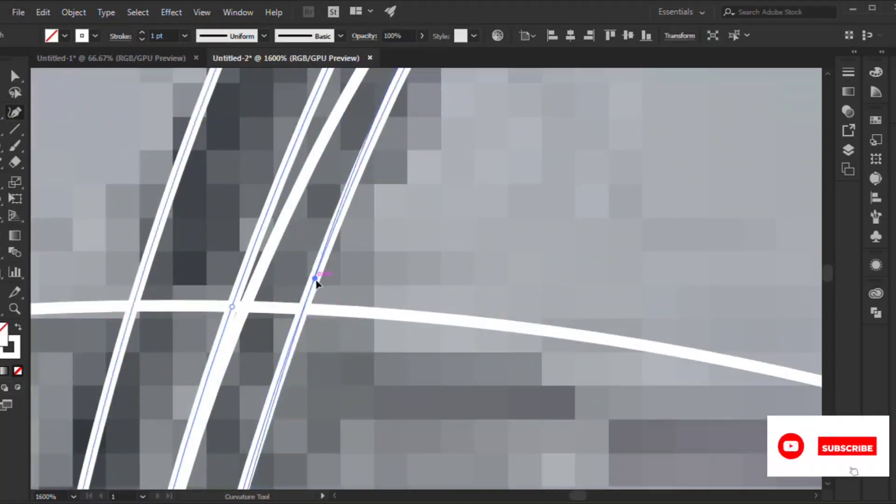
pyautogui.click(250, 465)
pyautogui.scroll(-1, 275, 444)
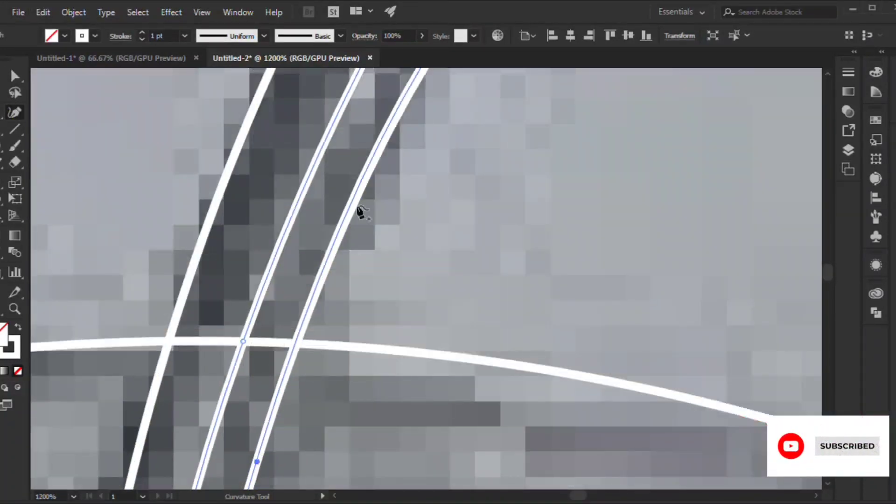
pyautogui.press('v')
pyautogui.scroll(-2, 450, 206)
# Trace the leaf's lower edge with curved Pen anchors and a sharp peak at the notch
pyautogui.scroll(-2, 512, 179)
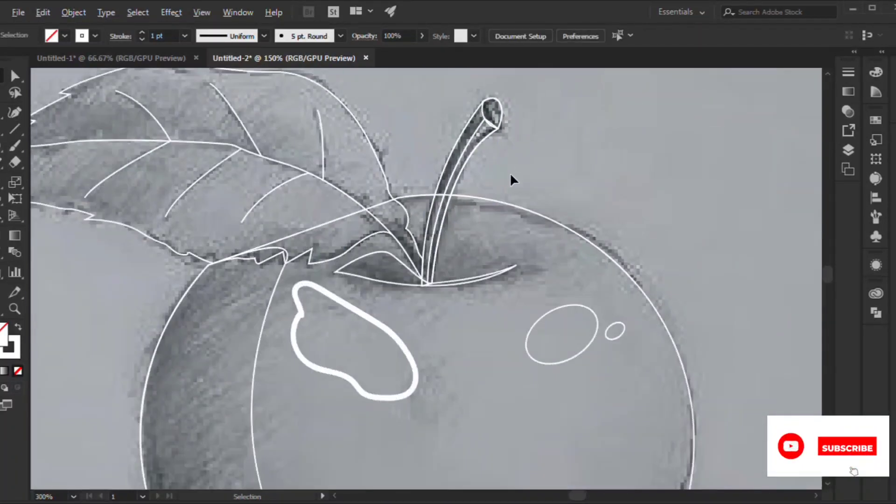
pyautogui.scroll(-2, 314, 213)
pyautogui.scroll(3, 448, 219)
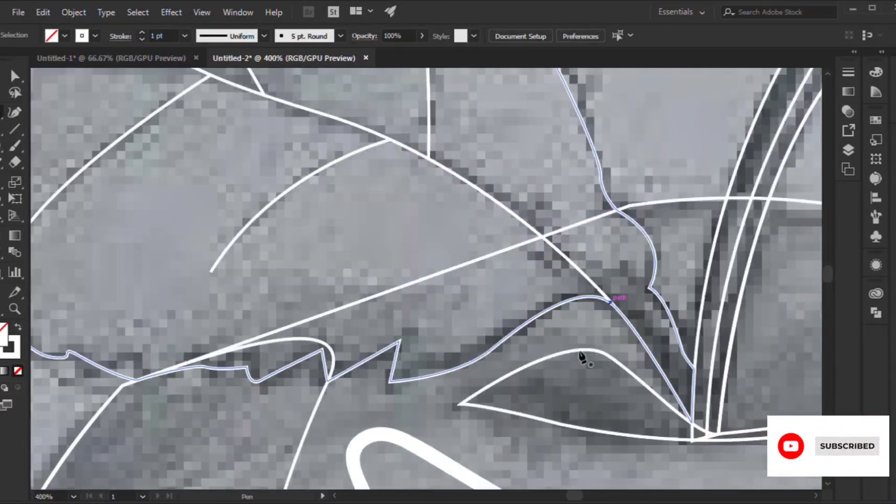
pyautogui.moveTo(471, 360); pyautogui.dragTo(512, 343)
pyautogui.moveTo(389, 381)
pyautogui.mouseDown()
pyautogui.moveTo(337, 380)
pyautogui.moveTo(325, 357)
pyautogui.mouseUp()
pyautogui.click(400, 342)
pyautogui.moveTo(246, 369); pyautogui.dragTo(247, 339)
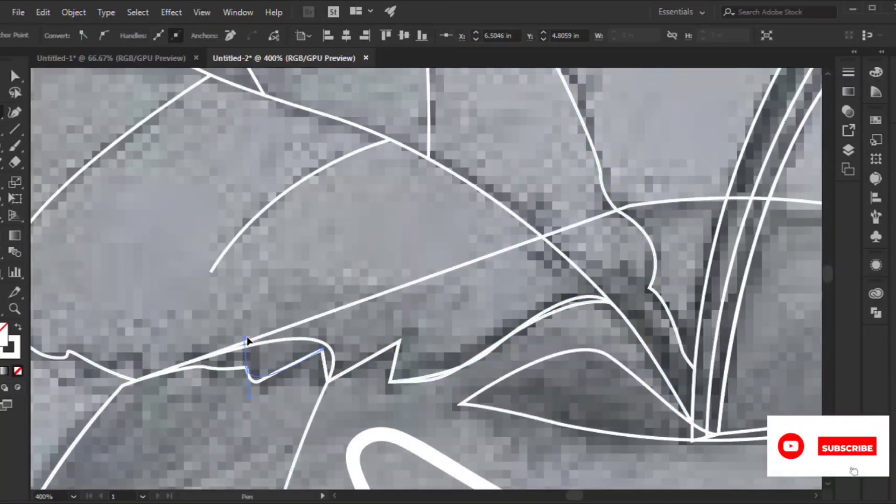
# Continue the path around the edge's hook past the left junction and adjust the curve
pyautogui.scroll(3, 387, 179)
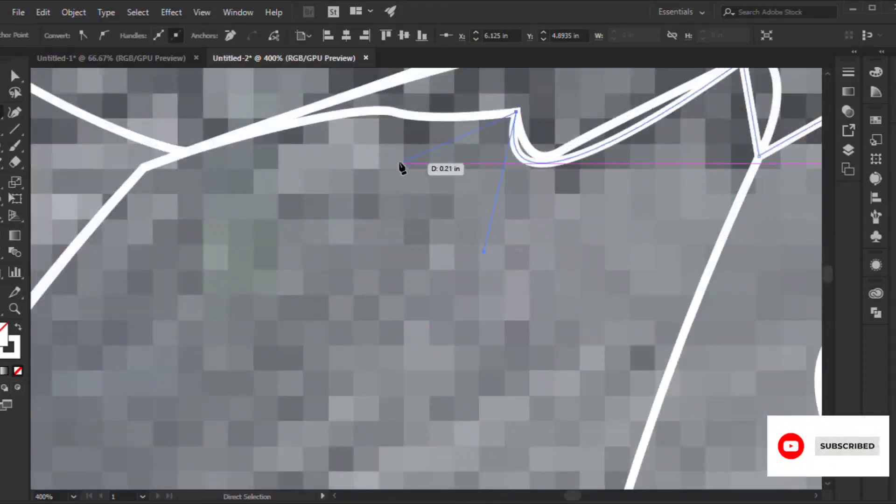
pyautogui.moveTo(388, 177); pyautogui.dragTo(334, 167)
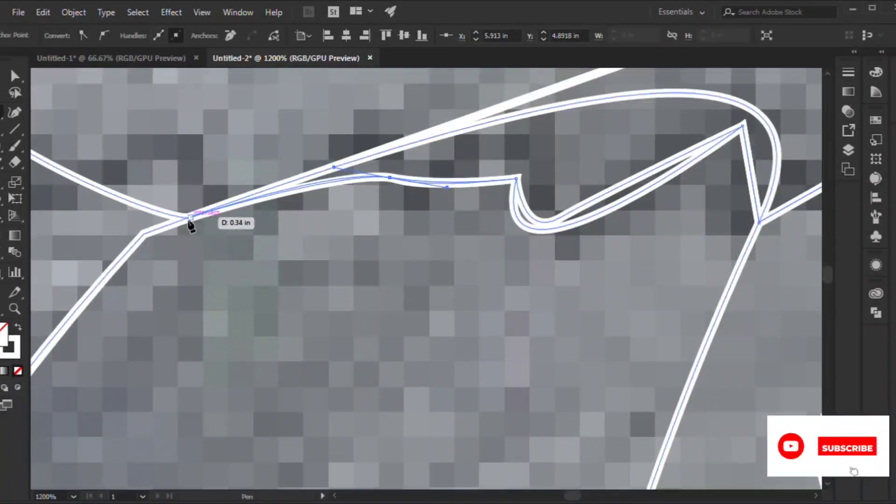
pyautogui.moveTo(189, 218); pyautogui.dragTo(208, 219)
pyautogui.scroll(1, 208, 219)
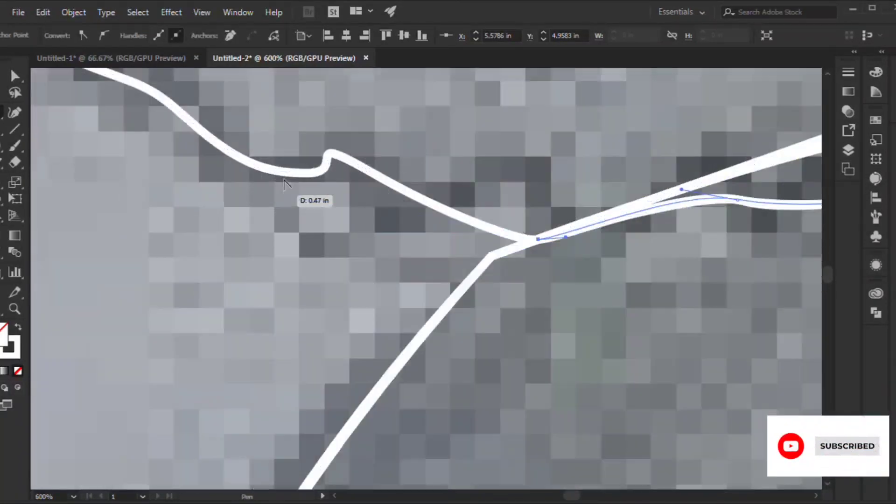
pyautogui.moveTo(389, 156); pyautogui.dragTo(299, 186)
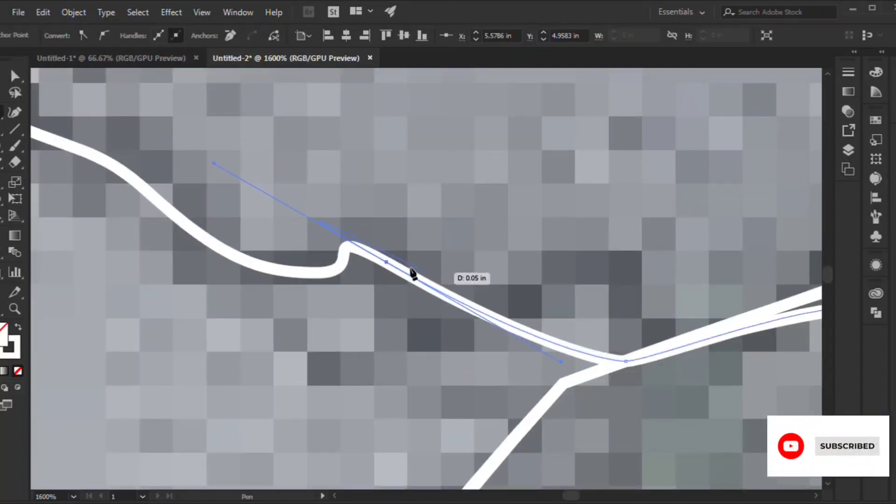
pyautogui.moveTo(413, 274); pyautogui.dragTo(412, 273)
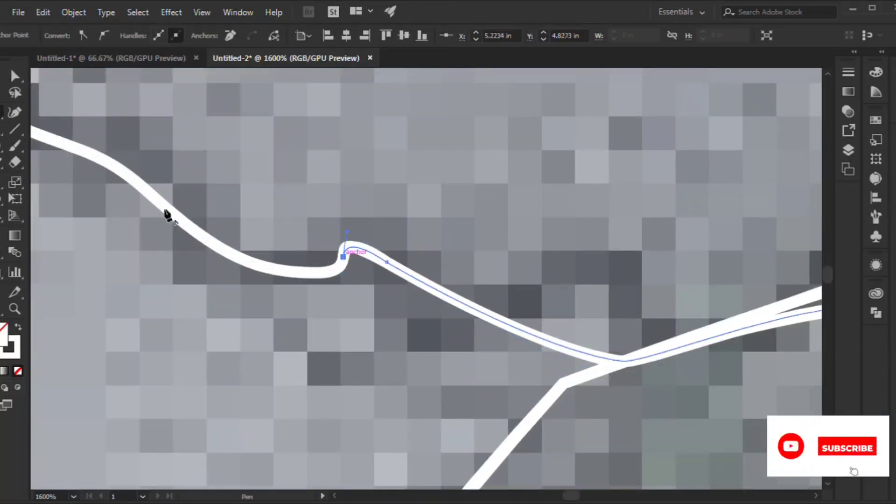
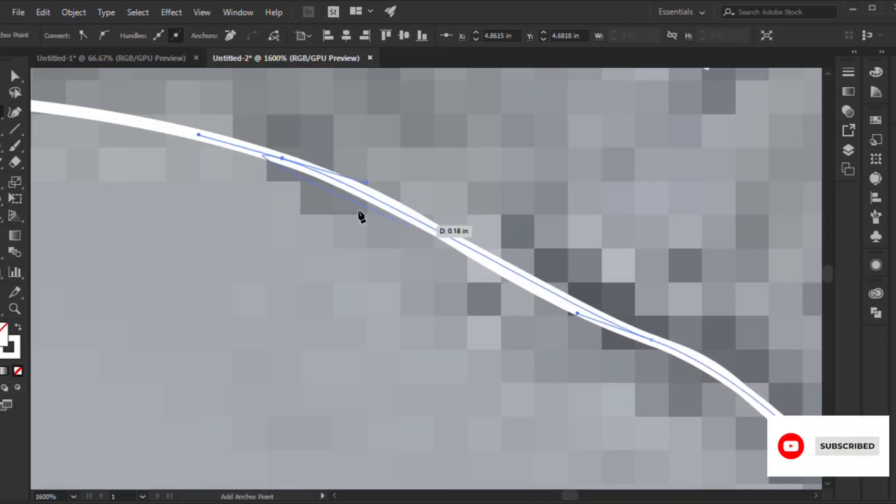
# Trace the leaf's lower edge with curved Pen anchors, closing smoothly at the pointed tip
pyautogui.scroll(-5, 351, 209)
pyautogui.click(240, 114)
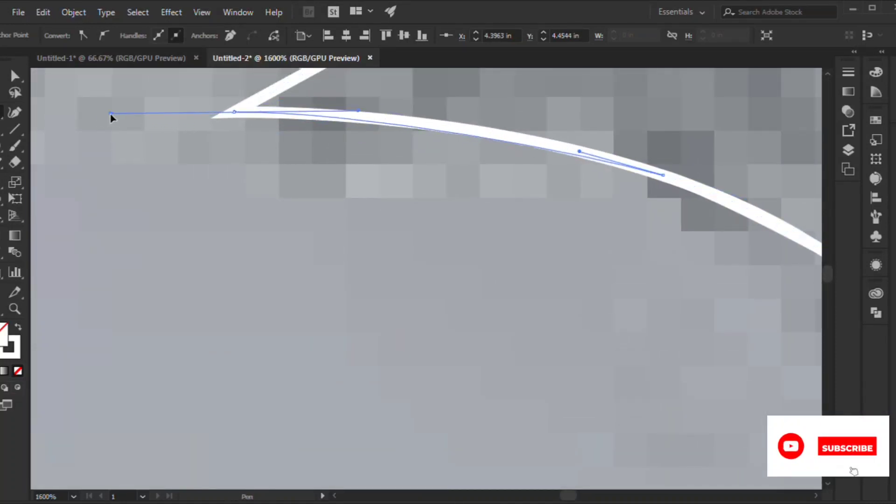
pyautogui.moveTo(240, 115); pyautogui.dragTo(179, 116)
pyautogui.scroll(3, 179, 201)
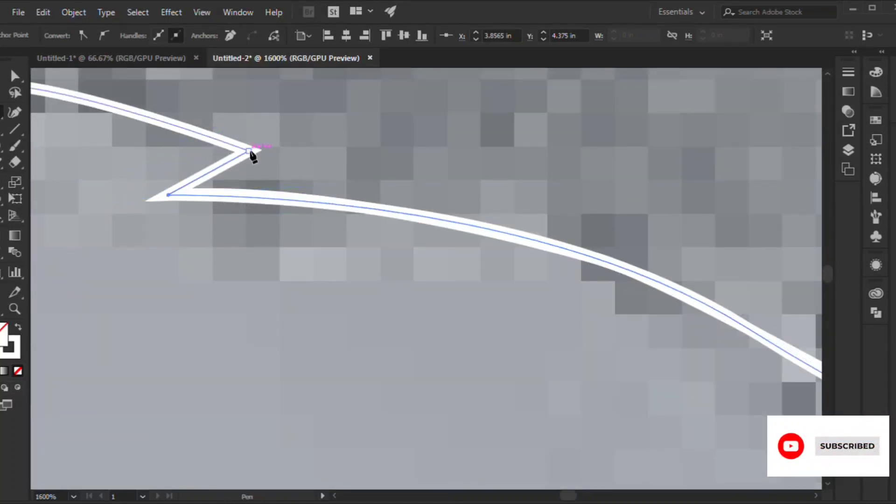
pyautogui.hscroll(-10, 266, 140)
pyautogui.scroll(5, 400, 226)
pyautogui.click(446, 204)
pyautogui.moveTo(445, 205); pyautogui.dragTo(328, 210)
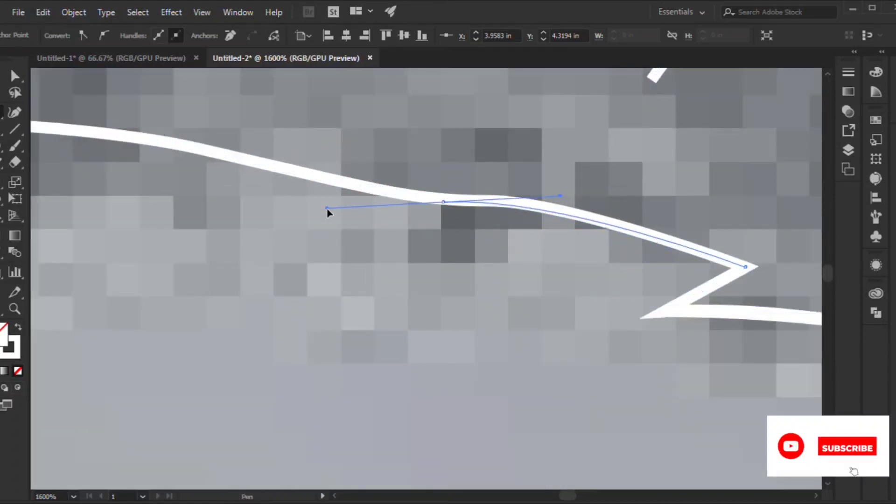
pyautogui.hscroll(-4, 328, 210)
pyautogui.hscroll(-4, 180, 124)
pyautogui.moveTo(376, 122); pyautogui.dragTo(319, 143)
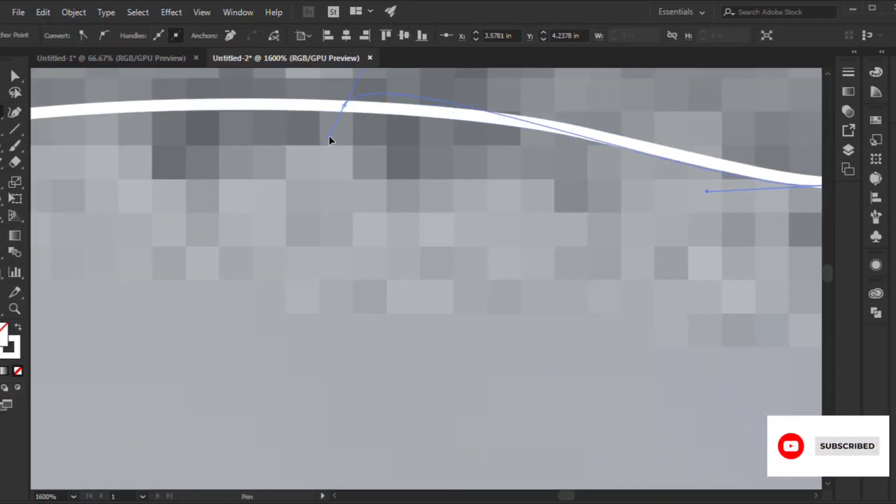
pyautogui.scroll(-1, 280, 140)
pyautogui.hscroll(2, 276, 111)
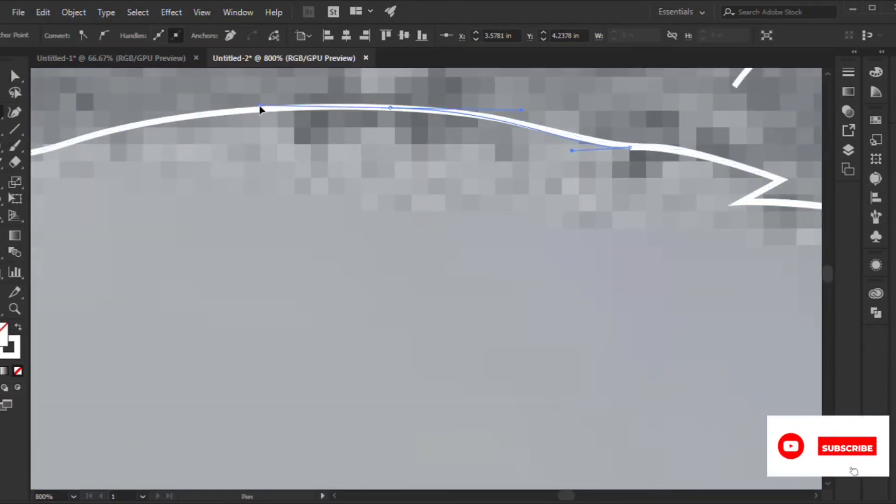
pyautogui.moveTo(259, 105)
pyautogui.mouseDown()
pyautogui.moveTo(99, 137)
pyautogui.moveTo(158, 119)
pyautogui.mouseUp()
pyautogui.hscroll(-6, 110, 145)
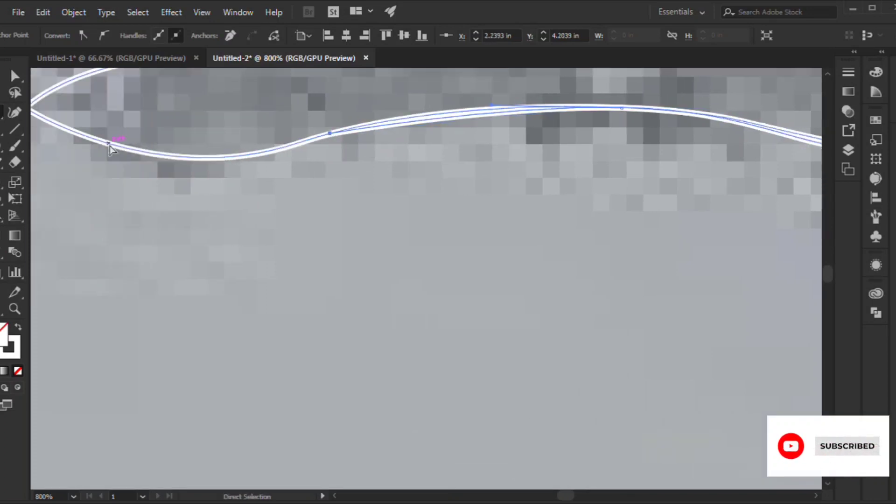
pyautogui.scroll(3, 144, 118)
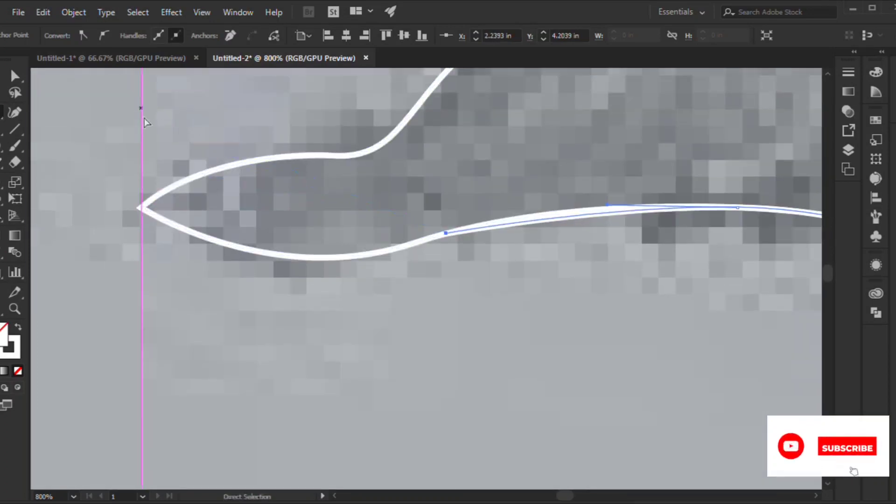
pyautogui.hscroll(-3, 144, 119)
pyautogui.moveTo(145, 112)
pyautogui.mouseDown()
pyautogui.moveTo(346, 280)
pyautogui.moveTo(165, 181)
pyautogui.mouseUp()
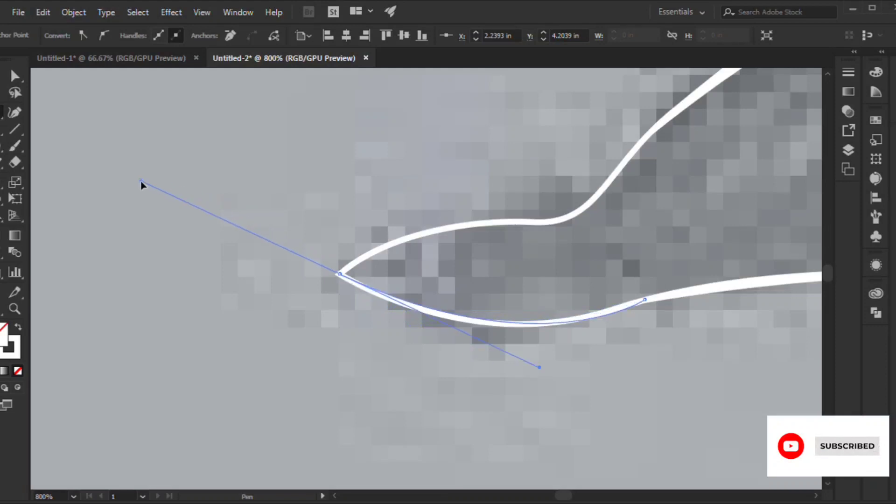
pyautogui.hscroll(3, 265, 281)
pyautogui.scroll(-3, 340, 270)
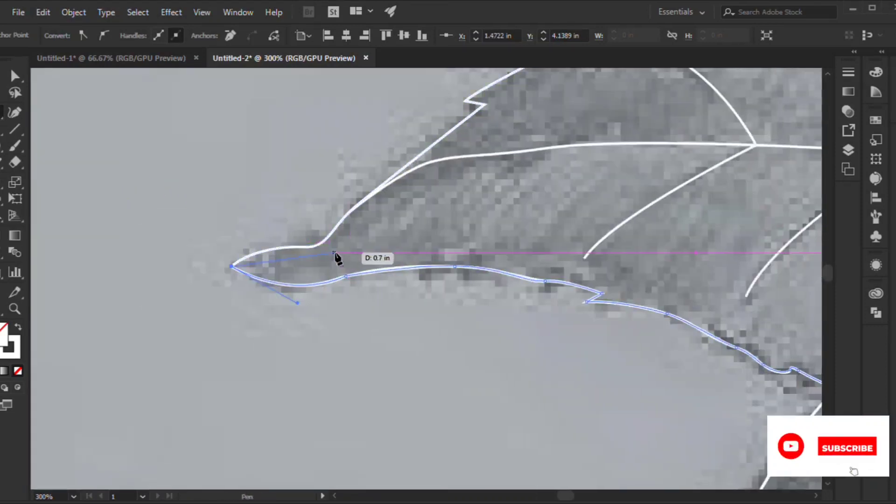
# Trace the leaf's upper edge back down to its base near the stem
pyautogui.click(320, 252)
pyautogui.moveTo(358, 213); pyautogui.dragTo(388, 180)
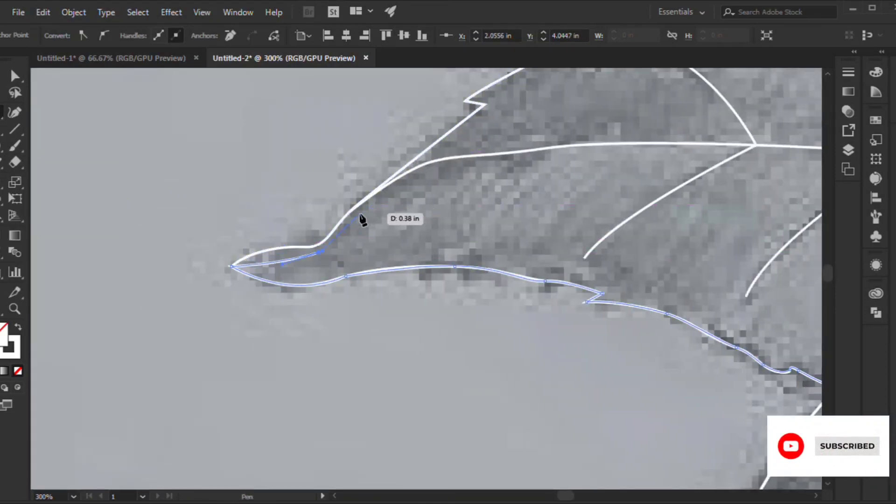
pyautogui.click(510, 161)
pyautogui.hscroll(3, 511, 163)
pyautogui.hscroll(3, 574, 156)
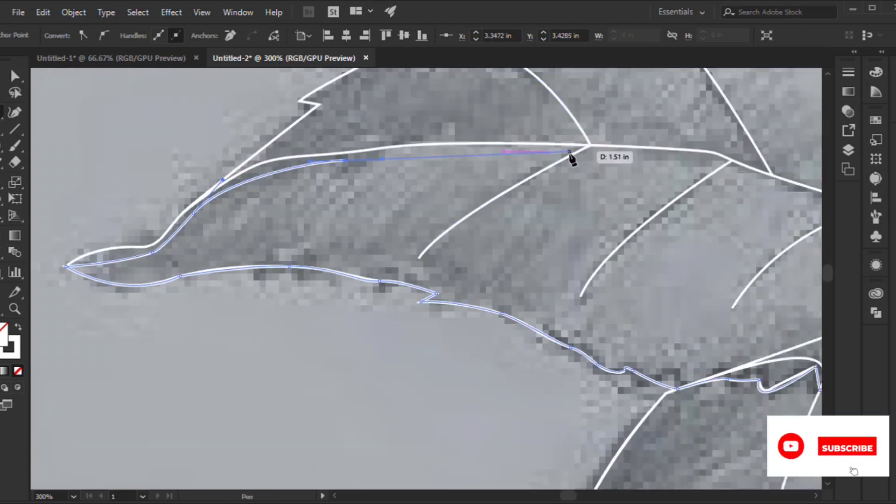
pyautogui.moveTo(569, 152); pyautogui.dragTo(705, 164)
pyautogui.hscroll(1, 688, 181)
pyautogui.hscroll(3, 689, 181)
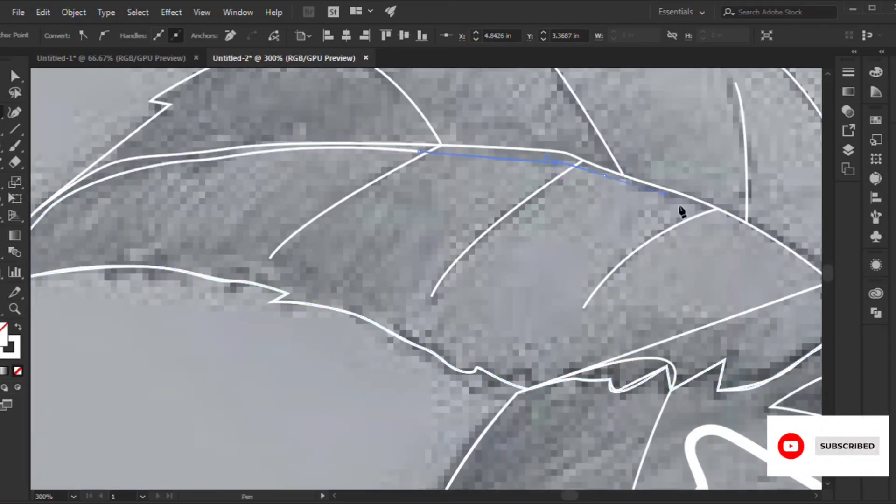
pyautogui.hscroll(3, 679, 210)
pyautogui.click(674, 260)
pyautogui.click(725, 306)
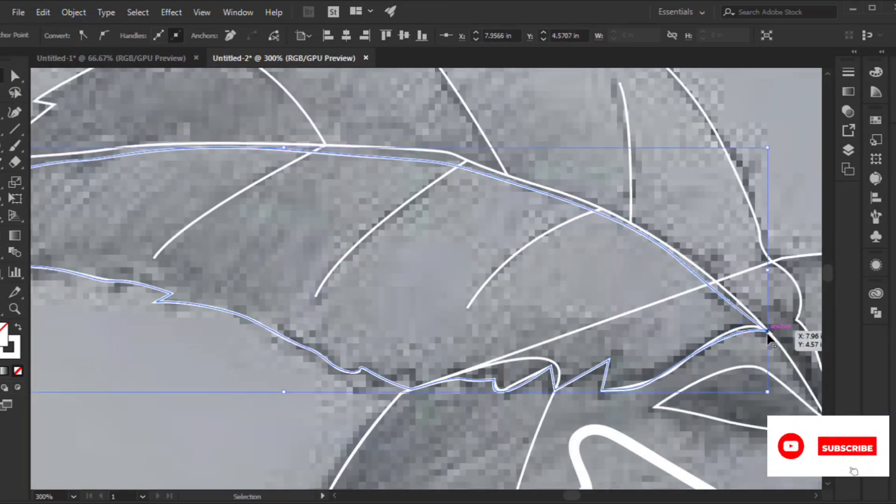
pyautogui.hotkey('ctrl', '0')
# Deselect the leaf outline, then select and deselect the outer apple outline with the Selection tool
pyautogui.keyDown('ctrl'); pyautogui.click(654, 207); pyautogui.keyUp('ctrl')
pyautogui.hscroll(3, 416, 251)
pyautogui.scroll(-2, 559, 280)
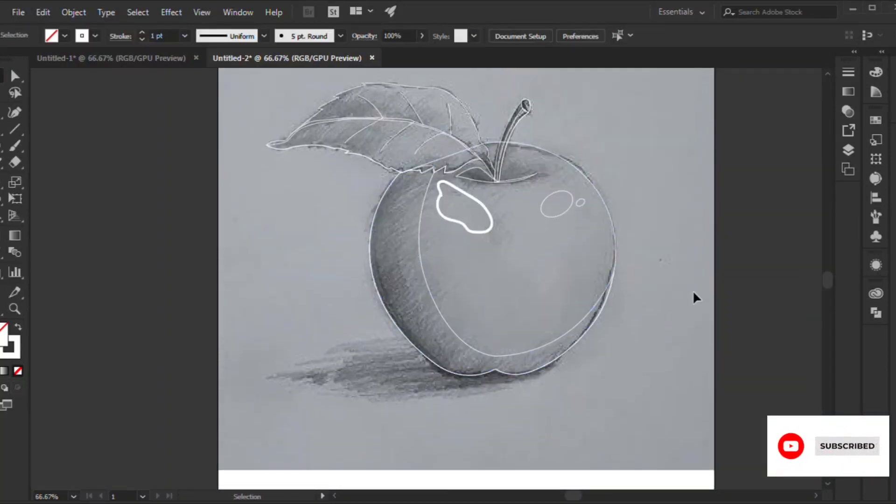
pyautogui.press('v')
pyautogui.scroll(2, 482, 228)
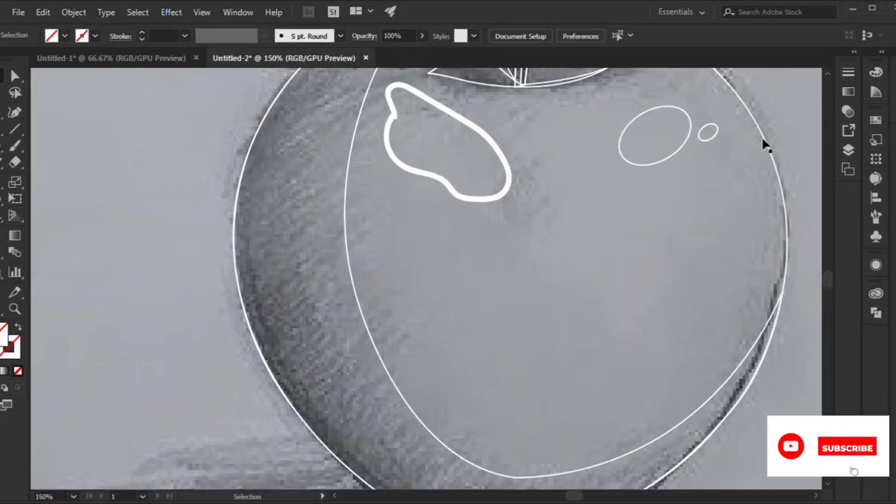
pyautogui.click(761, 136)
pyautogui.hscroll(3, 650, 187)
pyautogui.click(725, 322)
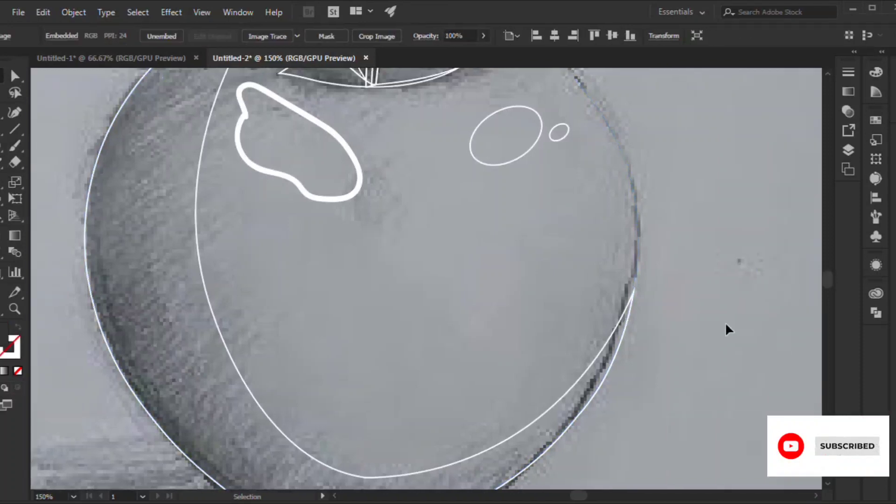
pyautogui.scroll(-2, 697, 321)
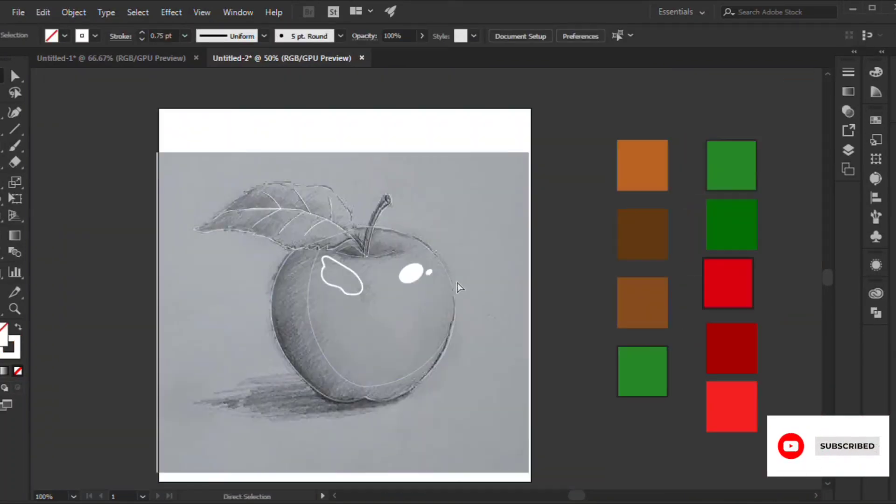
# Move the colour swatches together next to the artboard
pyautogui.moveTo(745, 445); pyautogui.dragTo(576, 133)
pyautogui.moveTo(691, 275); pyautogui.dragTo(614, 345)
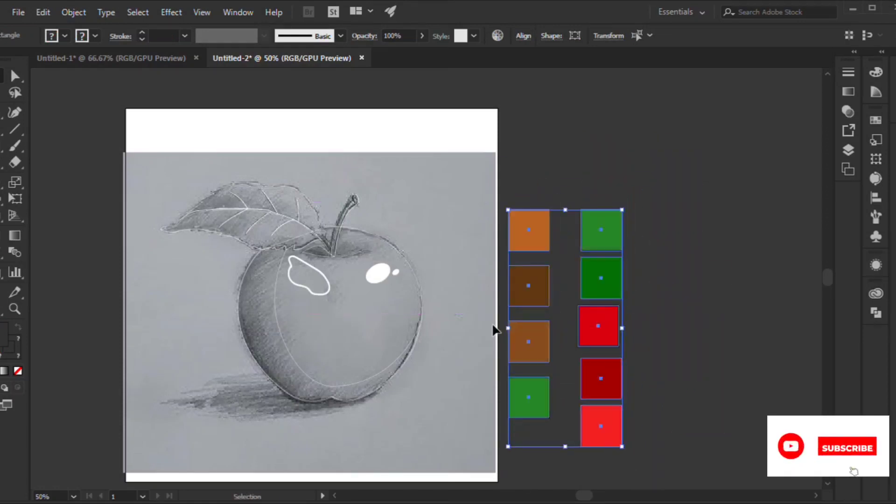
pyautogui.click(502, 140)
# Fill the apple's left crescent dark red and the apple body bright red
pyautogui.click(291, 360)
pyautogui.click(617, 388)
pyautogui.press('v')
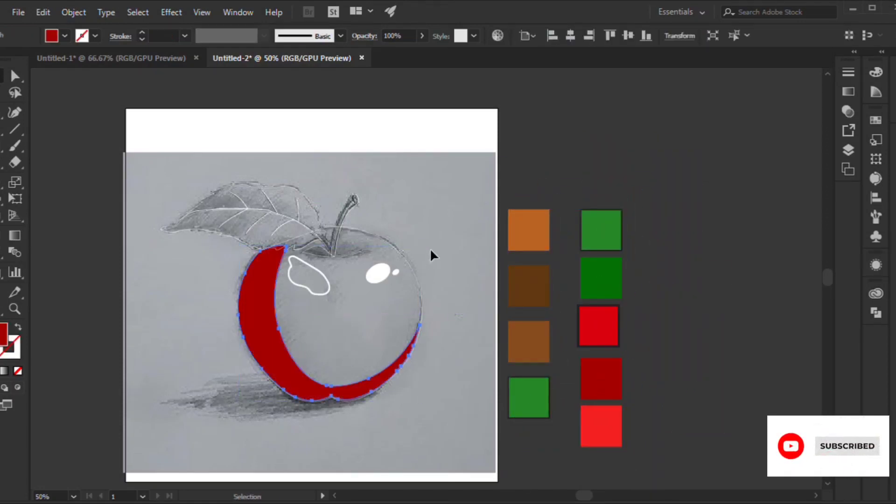
pyautogui.click(410, 271)
pyautogui.press('i')
pyautogui.click(606, 345)
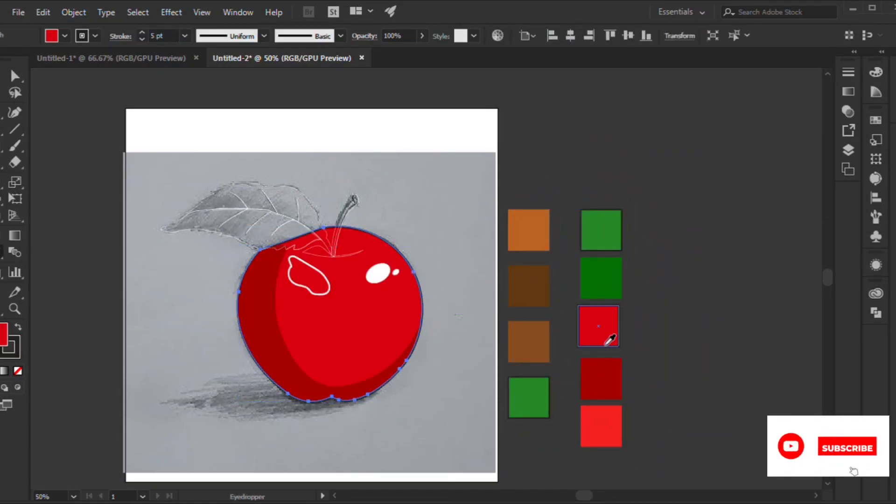
# Fill the highlight shape with light red from the swatches
pyautogui.press('v')
pyautogui.click(329, 285)
pyautogui.press('i')
pyautogui.click(611, 418)
pyautogui.press('v')
pyautogui.click(441, 306)
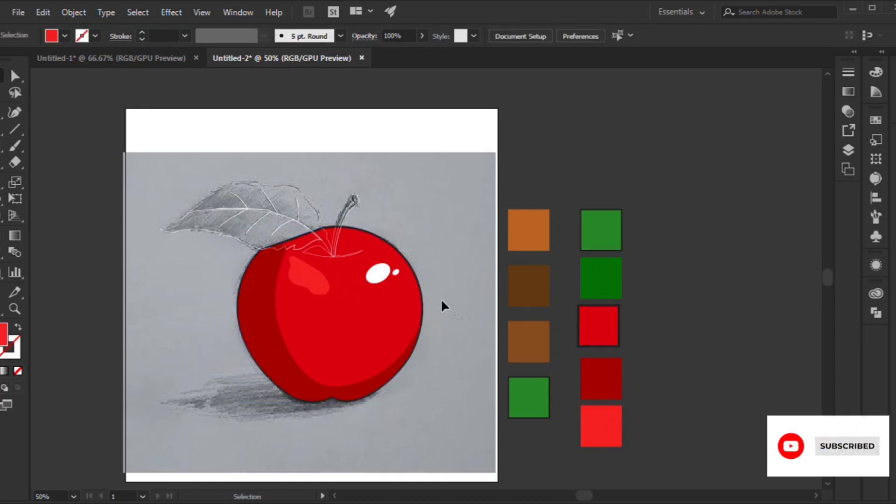
# Fill the apple's stem with dark brown
pyautogui.click(308, 261)
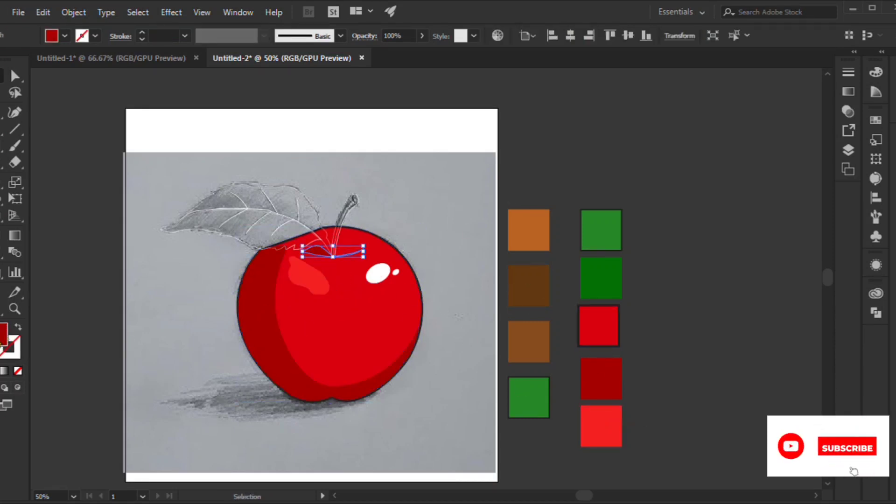
pyautogui.click(566, 149)
pyautogui.click(346, 212)
pyautogui.press('i')
pyautogui.click(529, 285)
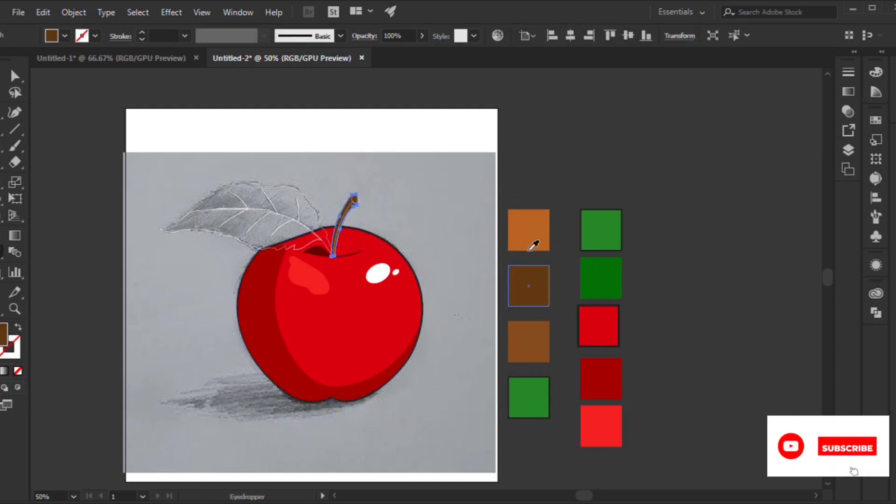
pyautogui.press('v')
# Colour the small tip at the top of the stem a lighter brown
pyautogui.click(355, 200)
pyautogui.press('i')
pyautogui.press('v')
pyautogui.click(354, 199)
pyautogui.press('i')
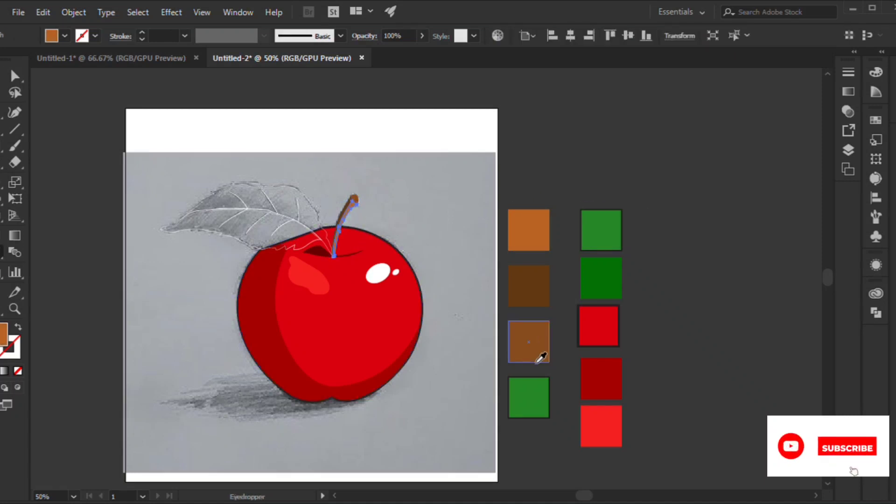
pyautogui.click(355, 200)
pyautogui.press('i')
pyautogui.press('v')
pyautogui.click(292, 183)
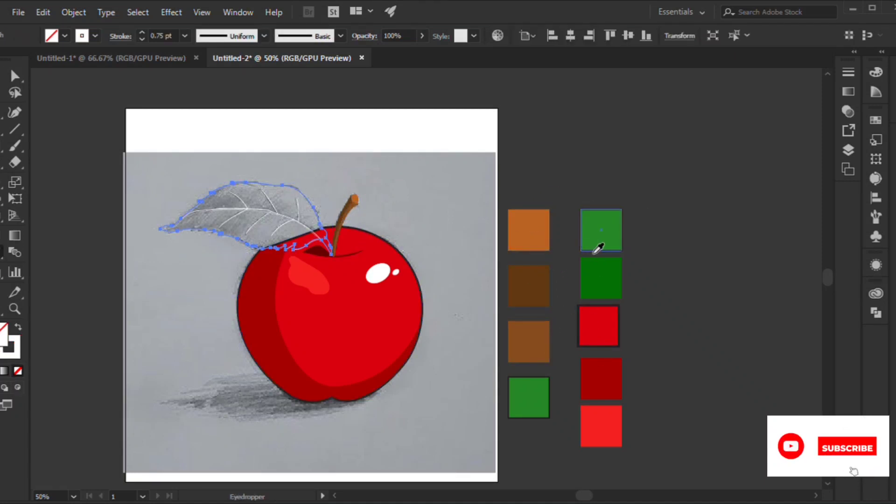
# Eyedropper bright green onto the leaf and dark green onto its lower section
pyautogui.click(601, 227)
pyautogui.press('v')
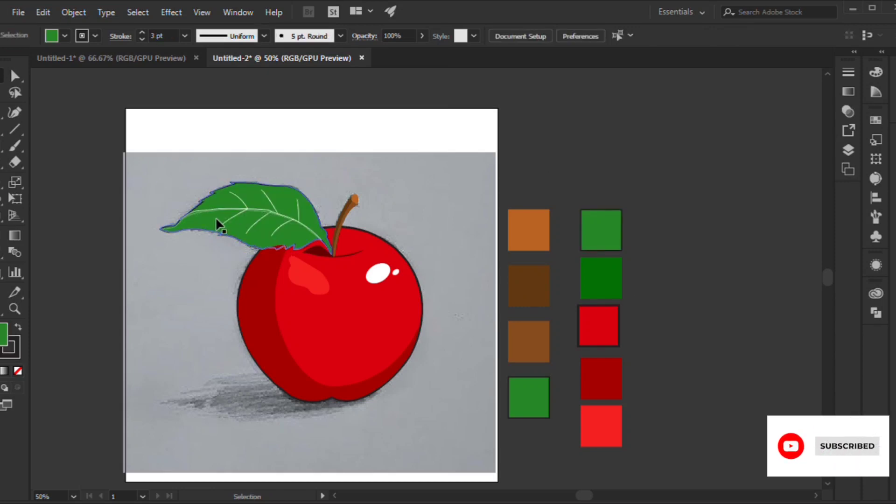
pyautogui.click(210, 225)
pyautogui.hotkey('ctrl', '=')
pyautogui.hotkey('ctrl', '=')
pyautogui.hotkey('ctrl', '=')
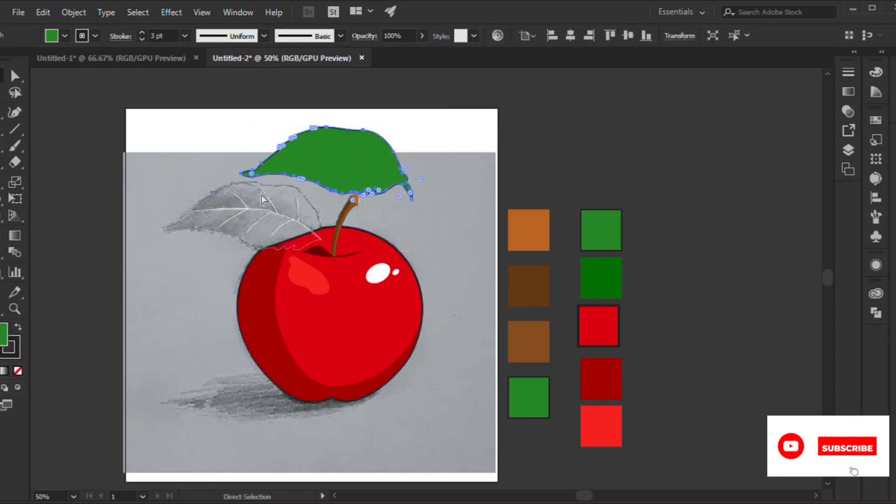
pyautogui.hotkey('ctrl', '-')
pyautogui.hotkey('ctrl', '-')
pyautogui.hotkey('ctrl', '-')
pyautogui.hotkey('ctrl', '-')
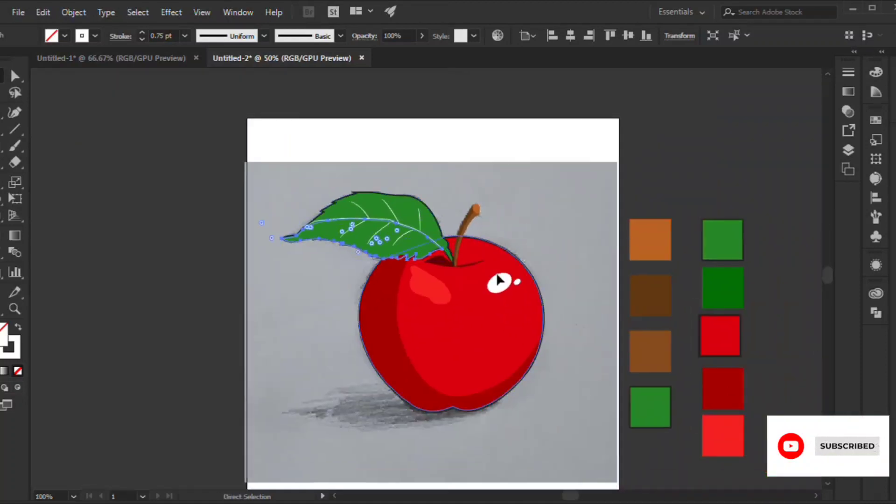
pyautogui.press('i')
pyautogui.click(737, 275)
pyautogui.click(729, 230)
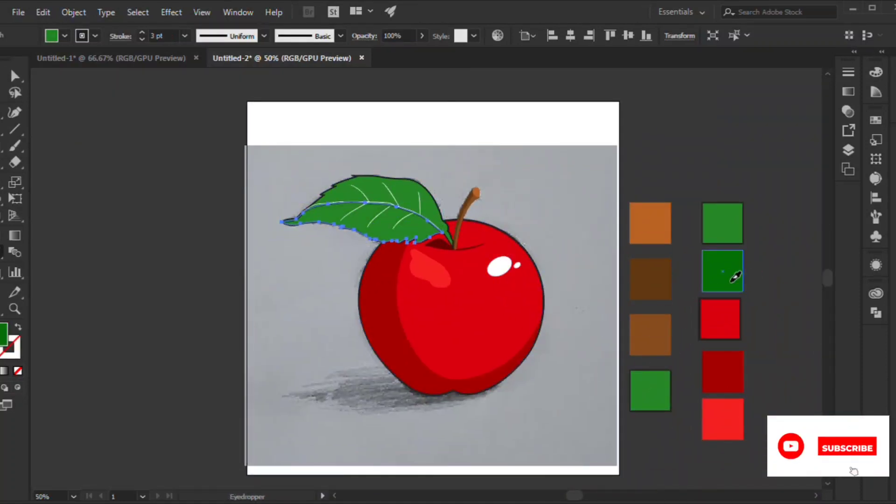
pyautogui.hotkey('ctrl', 'shift', 'a')
pyautogui.press('v')
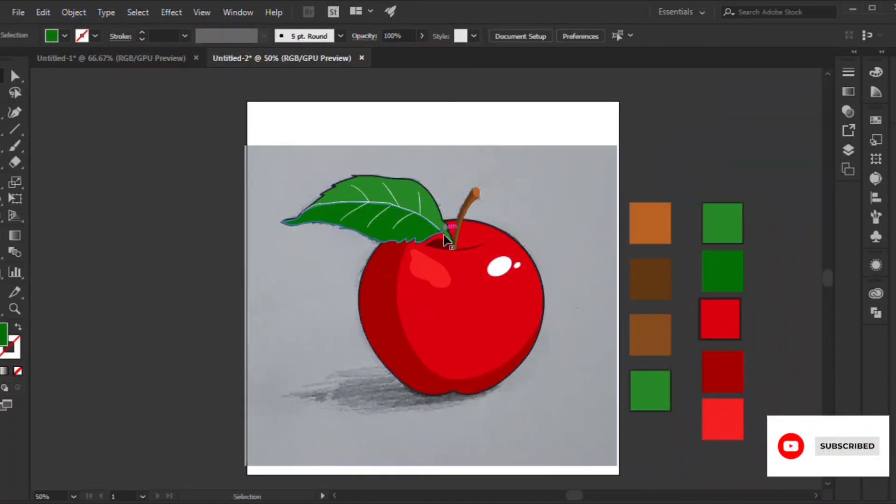
pyautogui.hscroll(2, 371, 357)
pyautogui.hotkey('ctrl', '+')
pyautogui.hotkey('ctrl', '+')
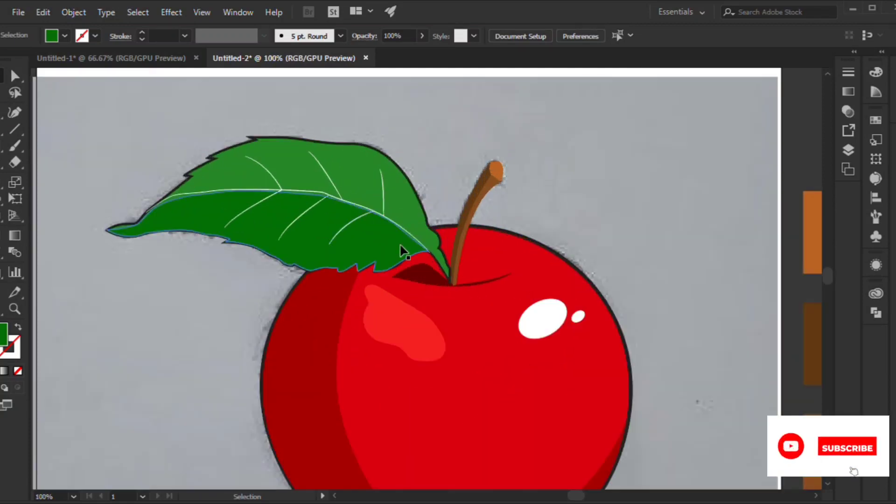
# Select all the leaf veins and midrib and swap their stroke from white to dark
pyautogui.hotkey('ctrl', '+')
pyautogui.hotkey('ctrl', '+')
pyautogui.hotkey('ctrl', '+')
pyautogui.click(364, 287)
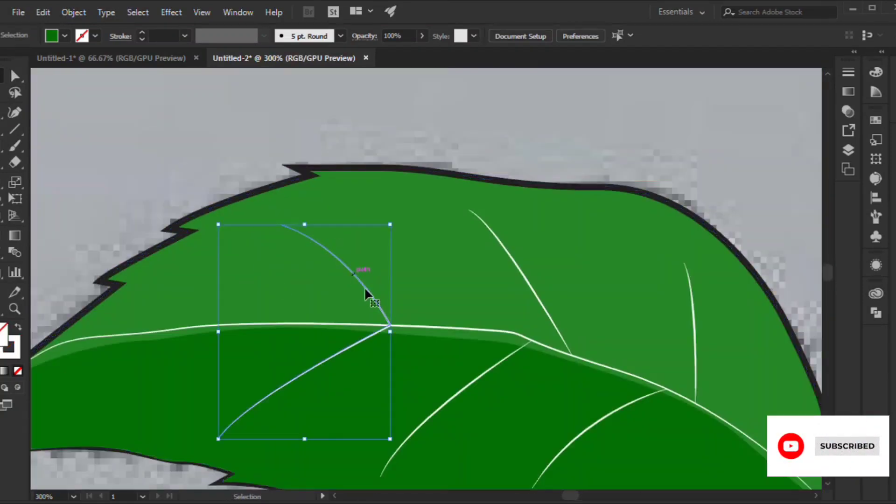
pyautogui.keyDown('shift'); pyautogui.click(368, 326); pyautogui.keyUp('shift')
pyautogui.click(423, 132)
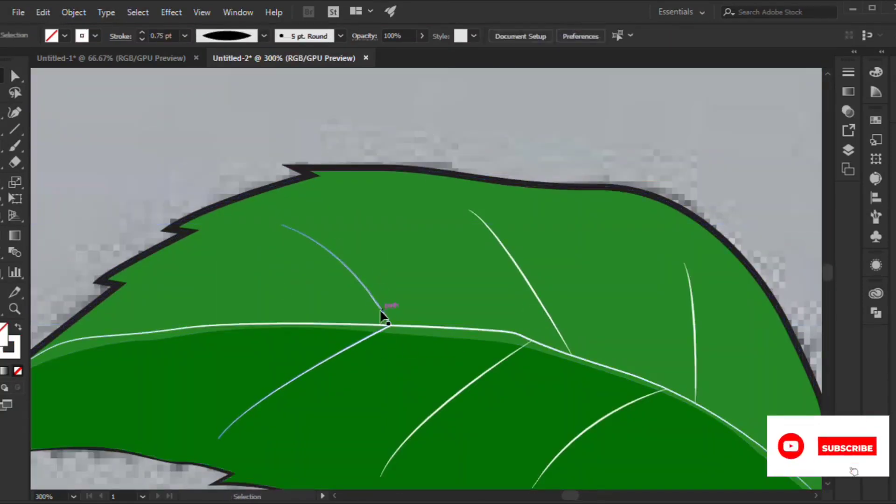
pyautogui.click(386, 314)
pyautogui.click(526, 336)
pyautogui.click(397, 323)
pyautogui.keyDown('shift'); pyautogui.click(379, 308); pyautogui.keyUp('shift')
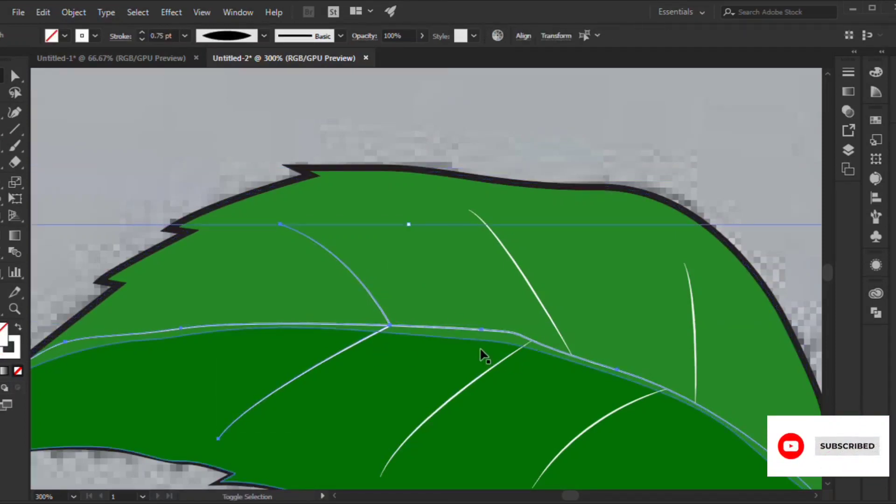
pyautogui.keyDown('shift'); pyautogui.click(557, 336); pyautogui.keyUp('shift')
pyautogui.hotkey('ctrl', 'shift', 'a')
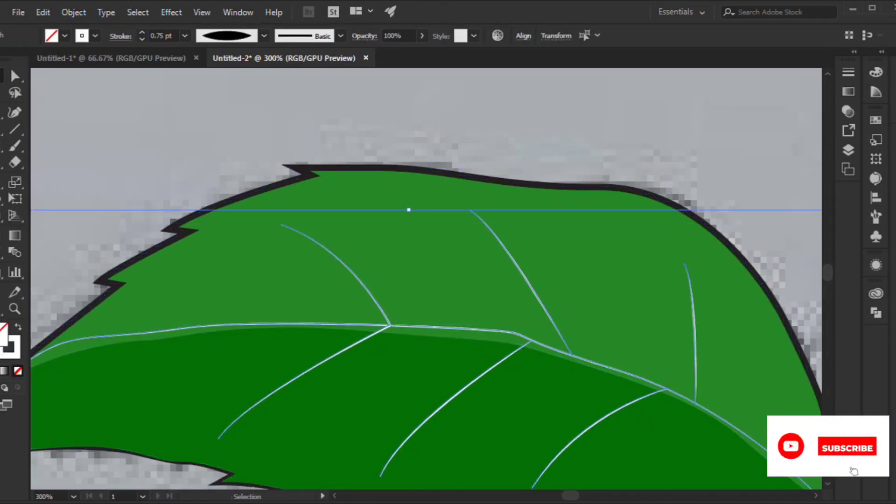
# Move the reference sketch off the artboard to the left
pyautogui.click(362, 125)
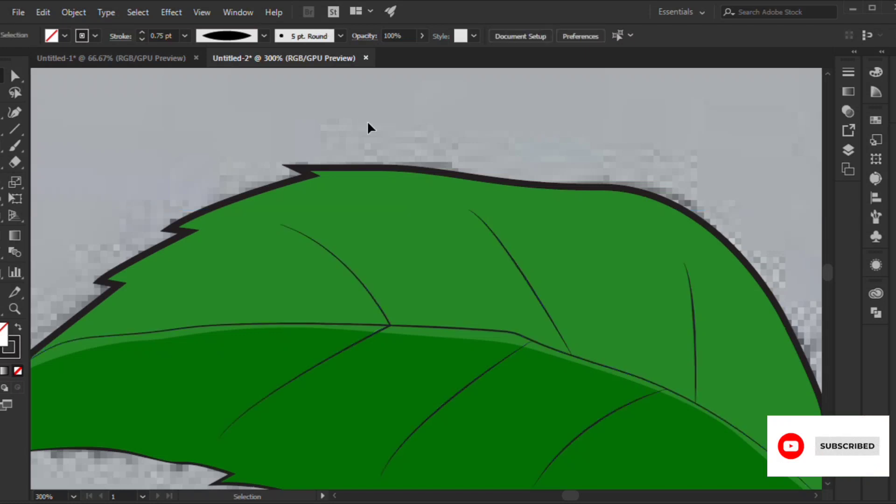
pyautogui.hotkey('ctrl', '0')
pyautogui.moveTo(466, 217); pyautogui.dragTo(111, 200)
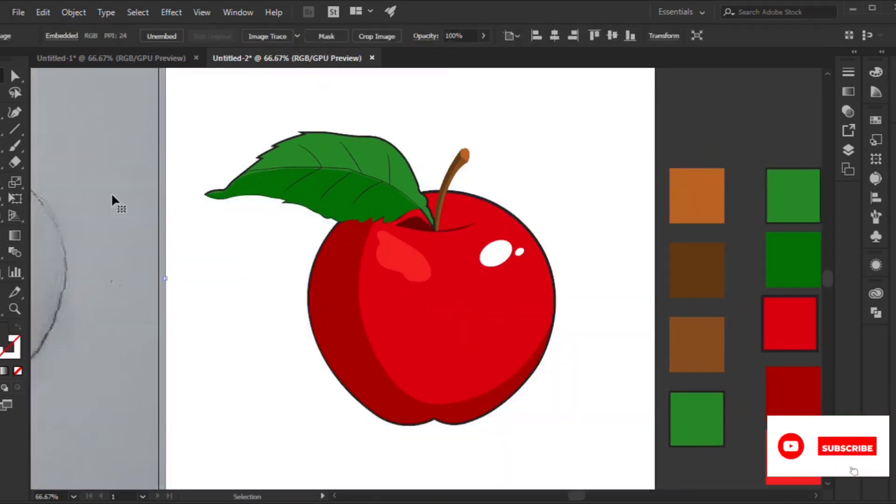
# Draw a wide dark ellipse under the apple, send it to back and soften it into a shadow
pyautogui.hscroll(-1, 192, 315)
pyautogui.press('m')
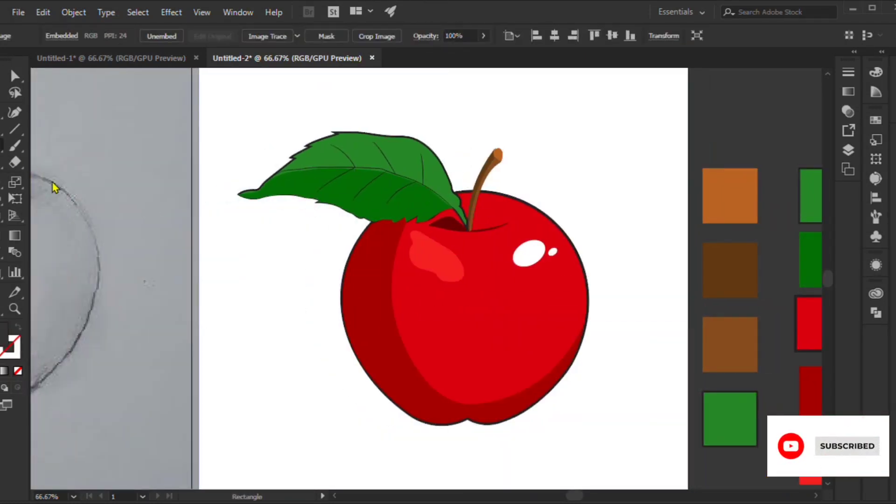
pyautogui.moveTo(506, 401); pyautogui.dragTo(233, 437)
pyautogui.press('v')
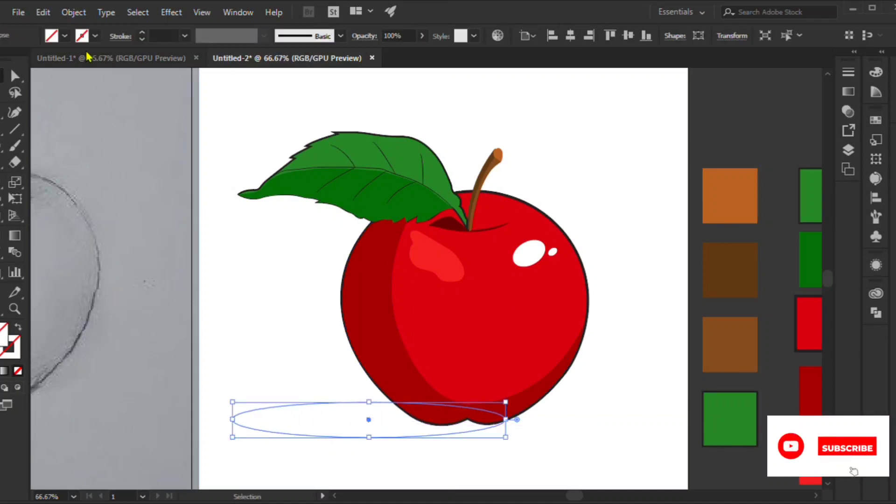
pyautogui.click(3, 335)
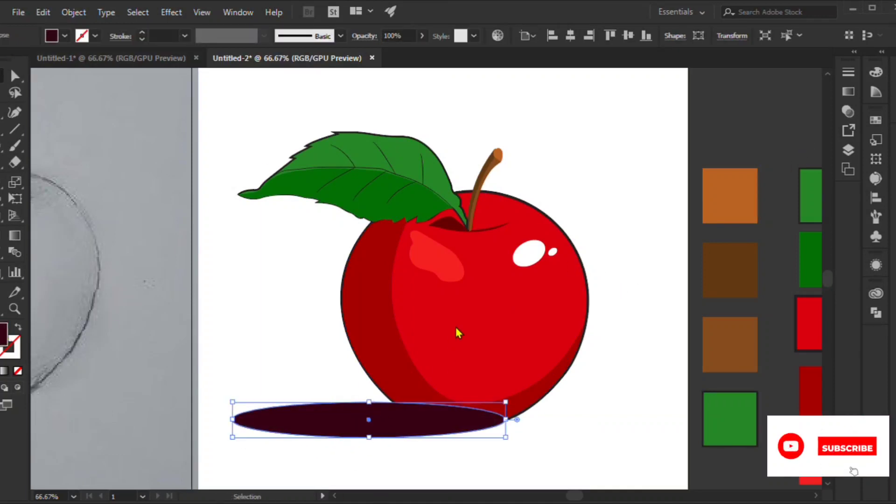
pyautogui.hotkey('ctrl', 'shift', '[')
pyautogui.moveTo(371, 422); pyautogui.dragTo(389, 414)
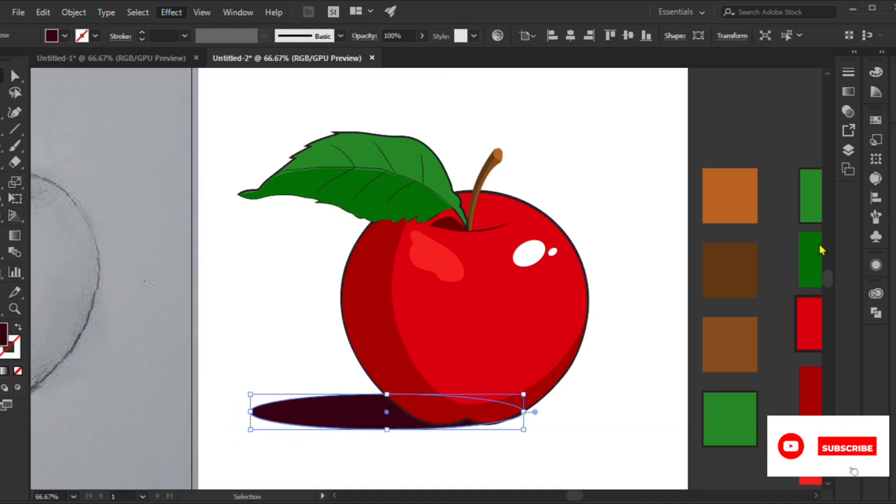
pyautogui.press('.')
pyautogui.click(700, 128)
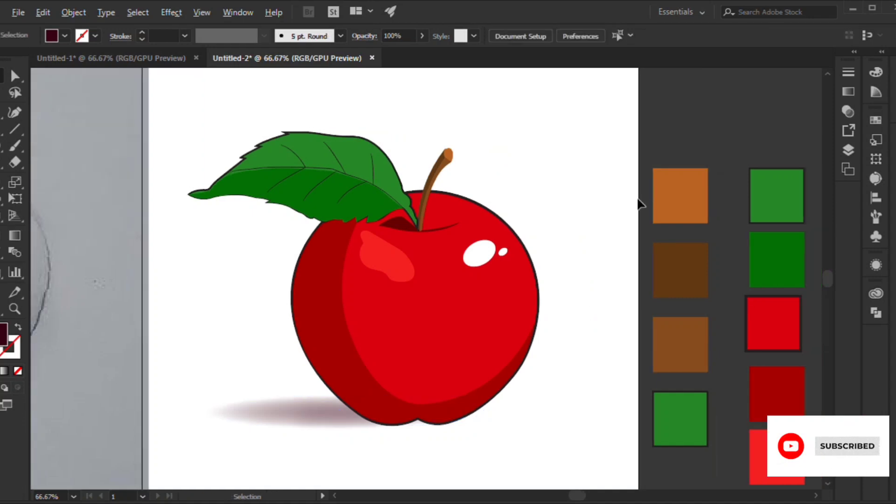
# Delete the colour swatches beside the artboard
pyautogui.hotkey('ctrl', '-')
pyautogui.click(667, 294)
pyautogui.press('Delete')
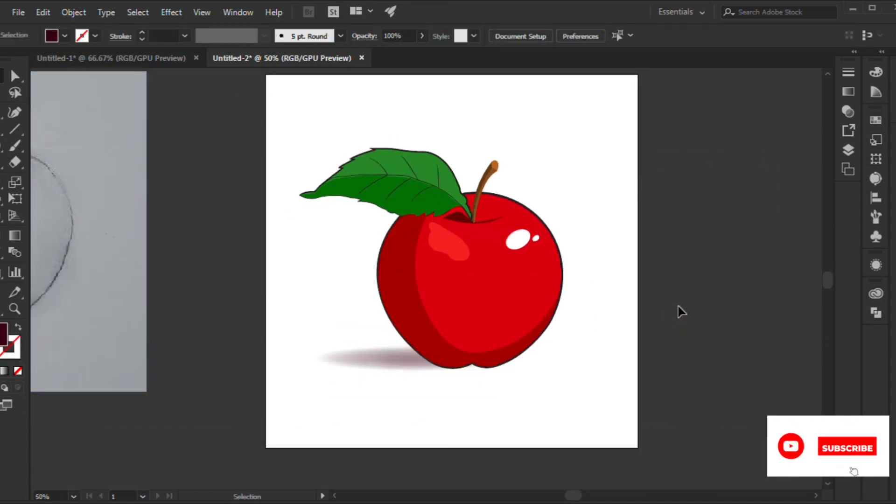
pyautogui.scroll(1, 675, 309)
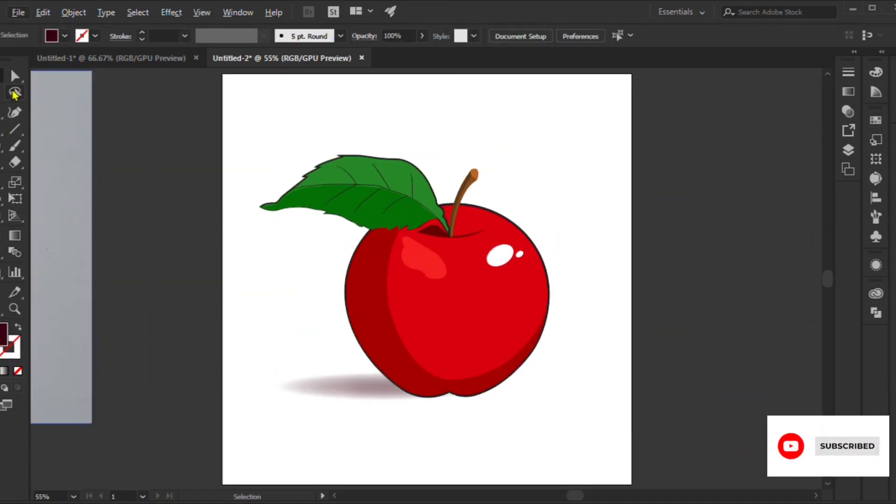